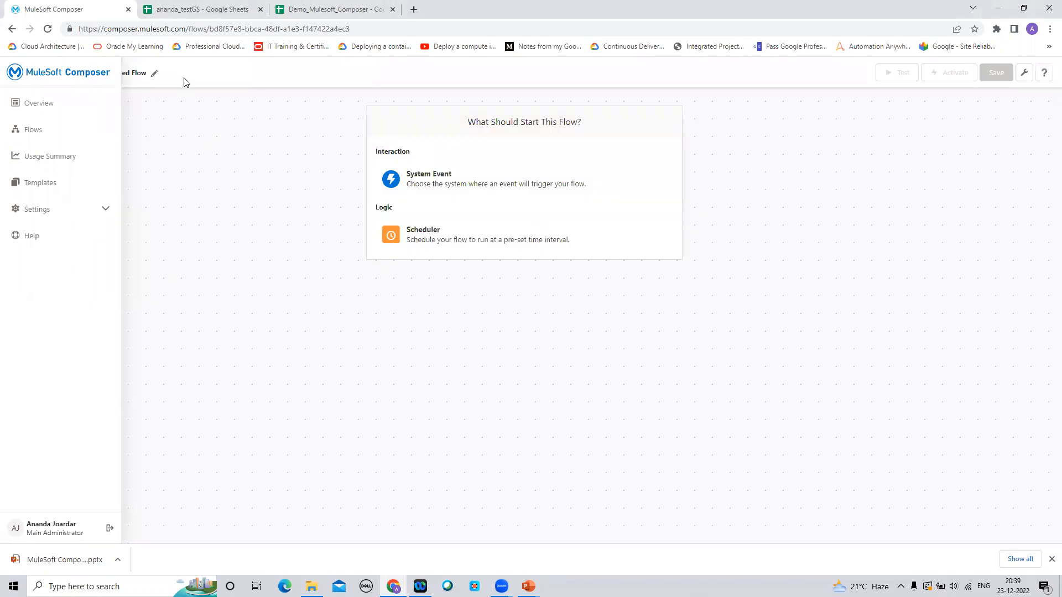
Rename the untitled flow as Demo_GS_Connection and save the name
{"action": "left_click", "coordinate": [155, 75]}
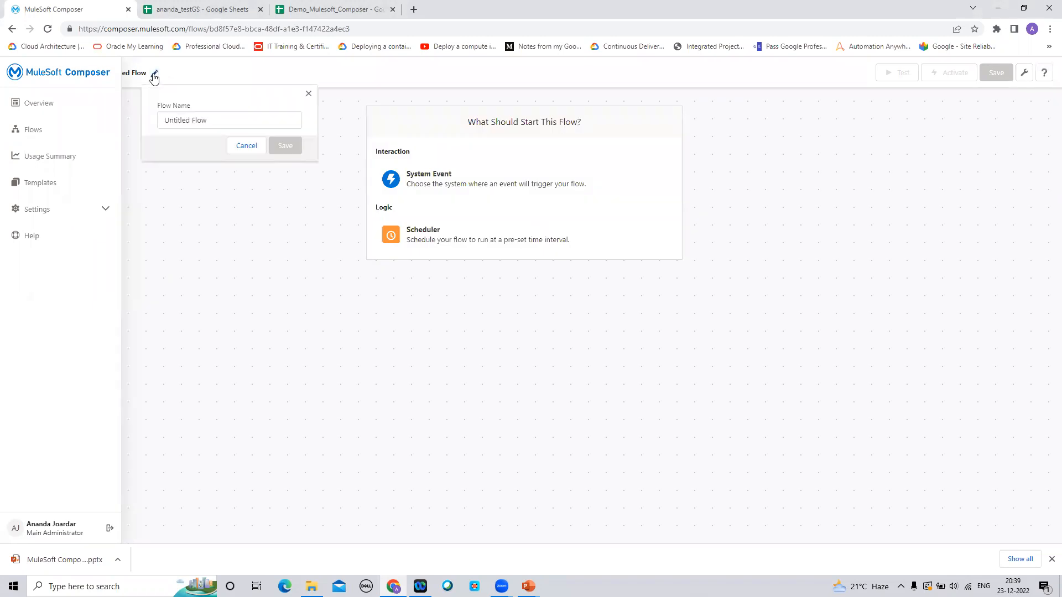
{"action": "double_click", "coordinate": [198, 120]}
{"action": "left_click_drag", "start_coordinate": [227, 124], "coordinate": [143, 124]}
{"action": "type", "text": "Demo_"}
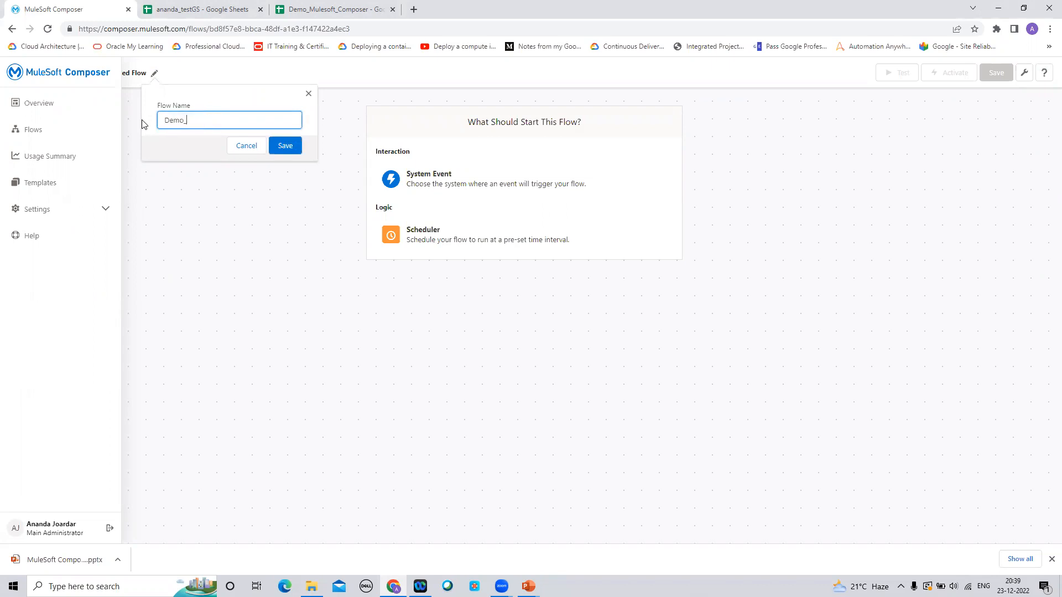
{"action": "type", "text": "GS_Connection"}
{"action": "left_click", "coordinate": [285, 147]}
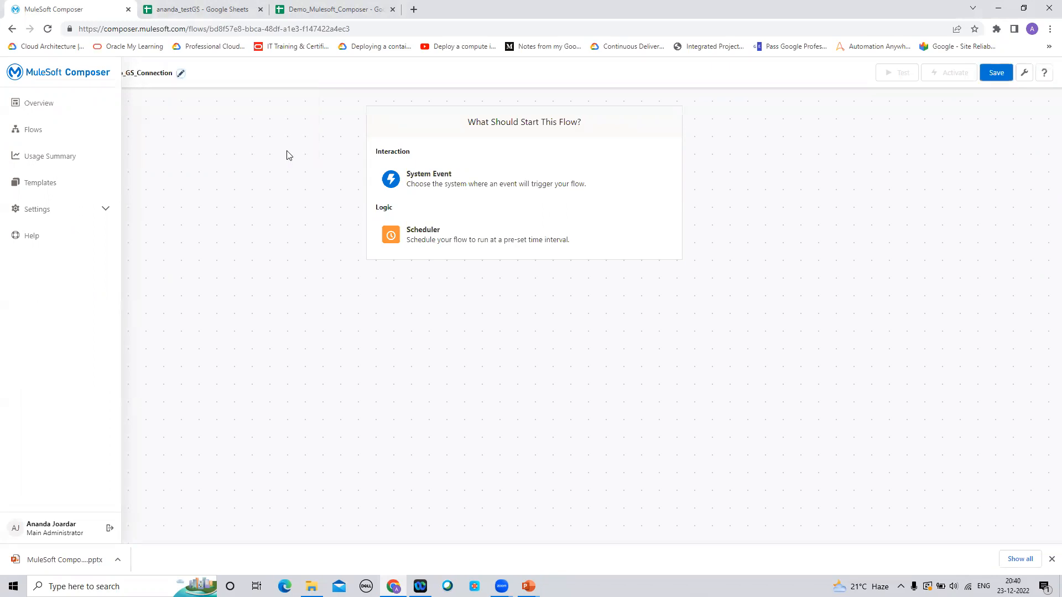
Choose a Google Sheets system event to start the flow and create a new connection named demo_GS
{"action": "left_click", "coordinate": [437, 176]}
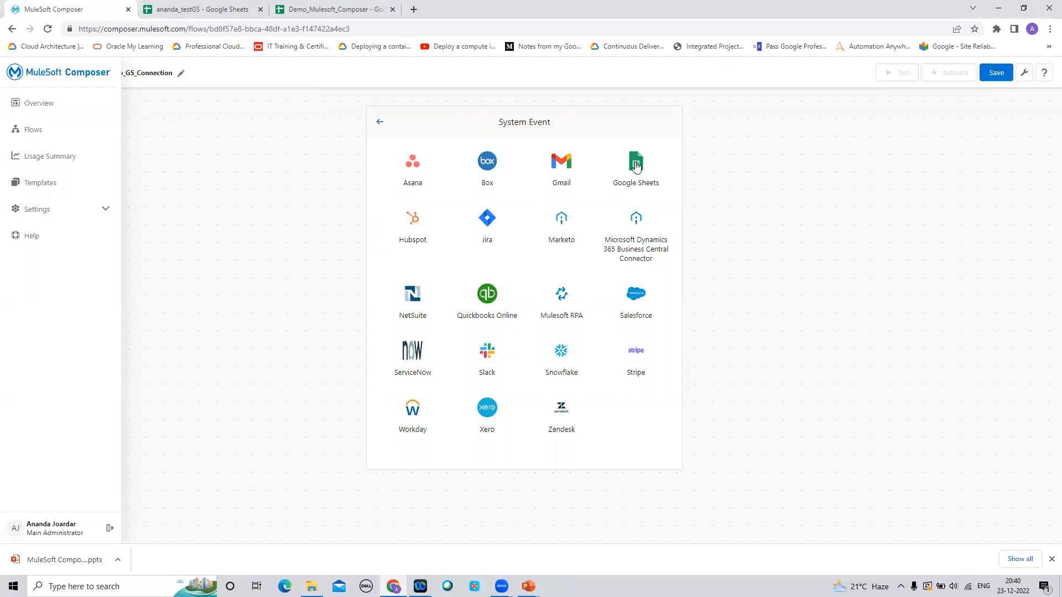
{"action": "left_click", "coordinate": [636, 165]}
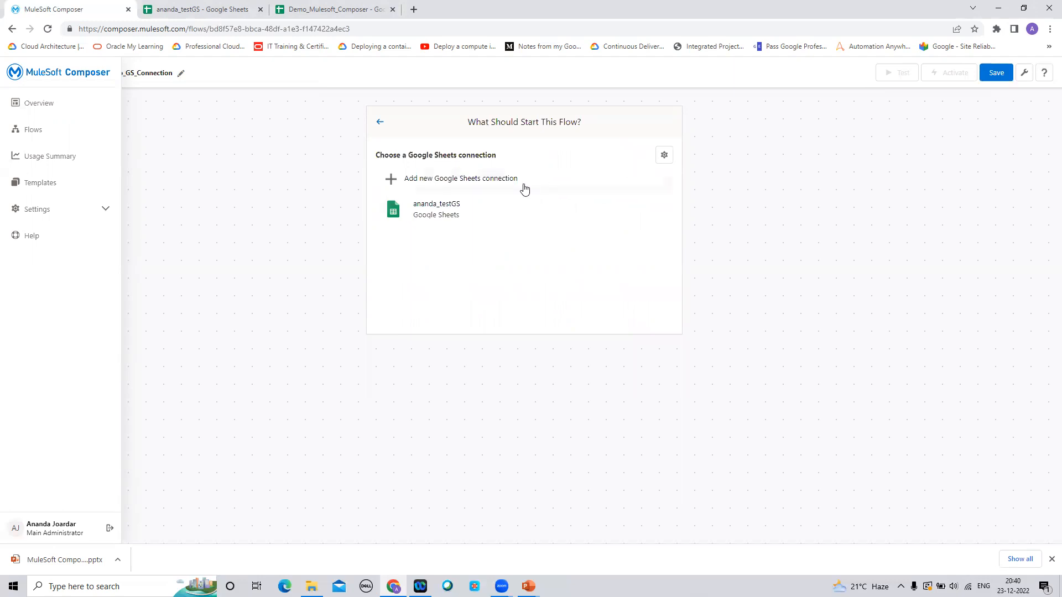
{"action": "left_click", "coordinate": [496, 186]}
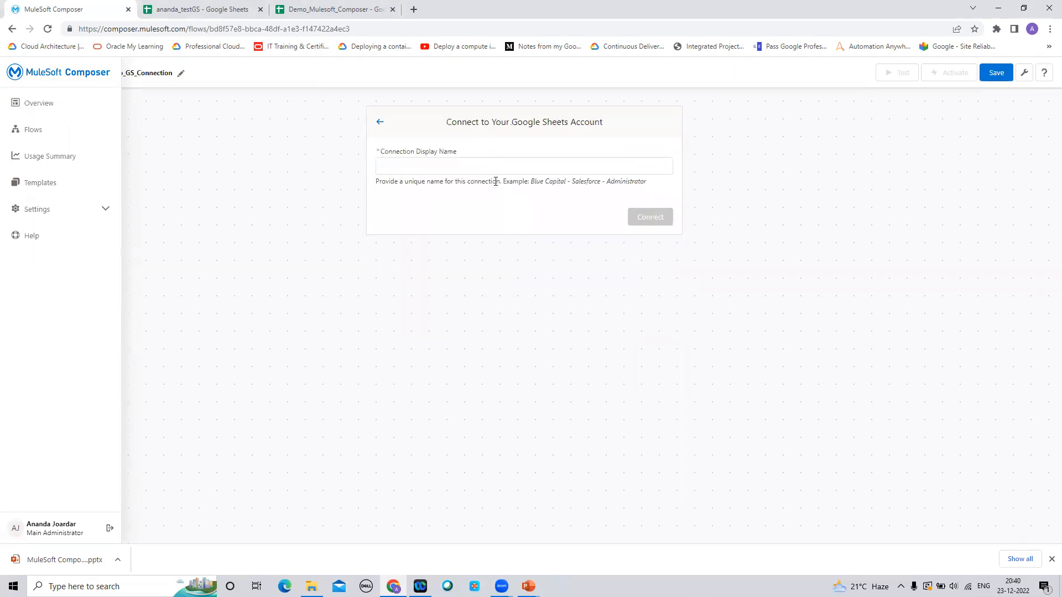
{"action": "left_click", "coordinate": [484, 169]}
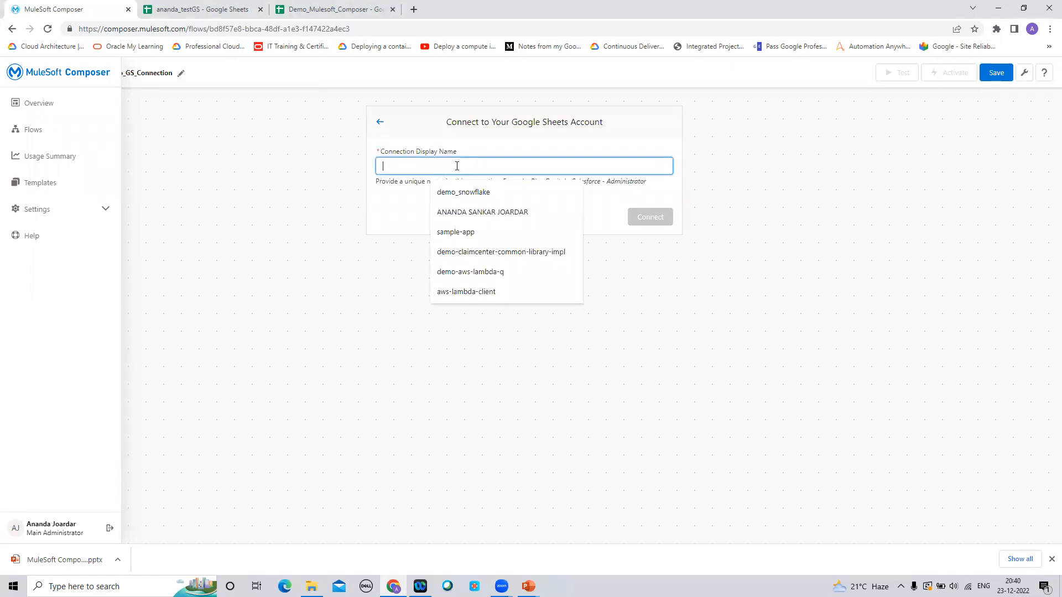
{"action": "type", "text": "demo"}
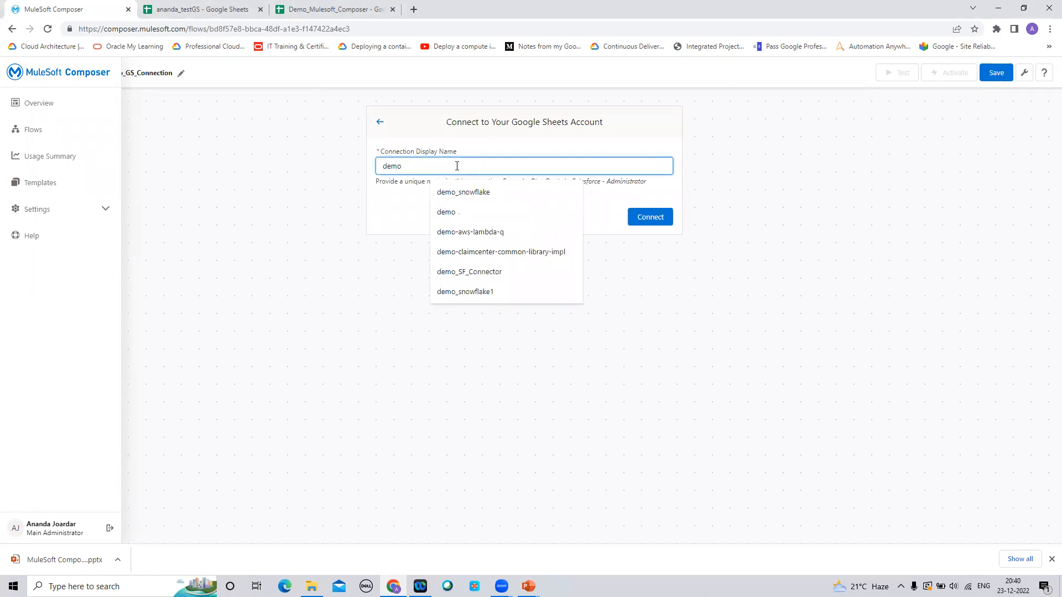
{"action": "type", "text": "_GS"}
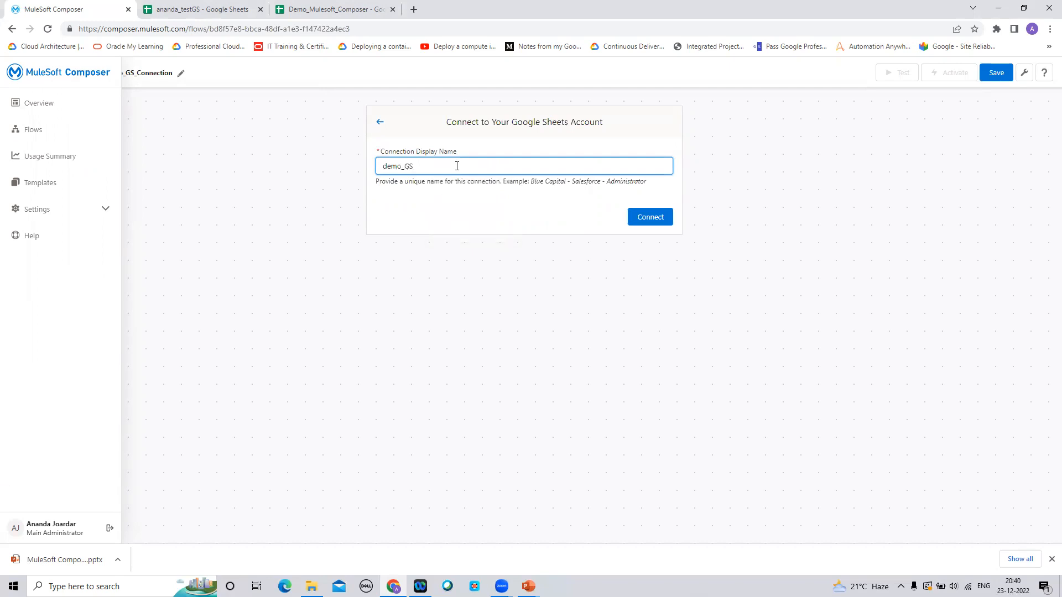
{"action": "left_click", "coordinate": [656, 219]}
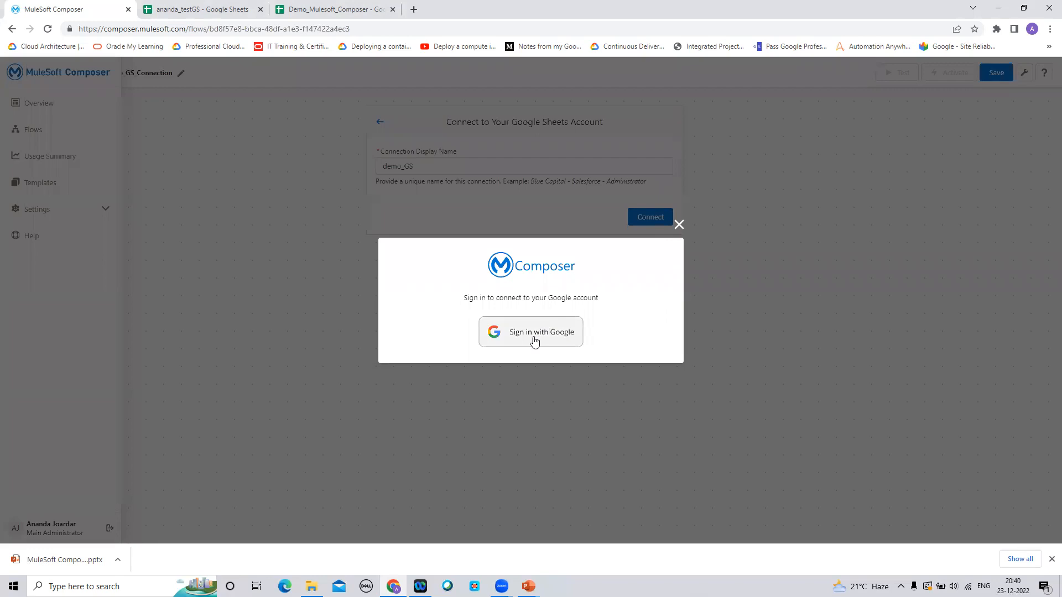
Sign in to the new connection with the second listed Google account and grant MuleSoft Composer access
{"action": "left_click", "coordinate": [550, 342]}
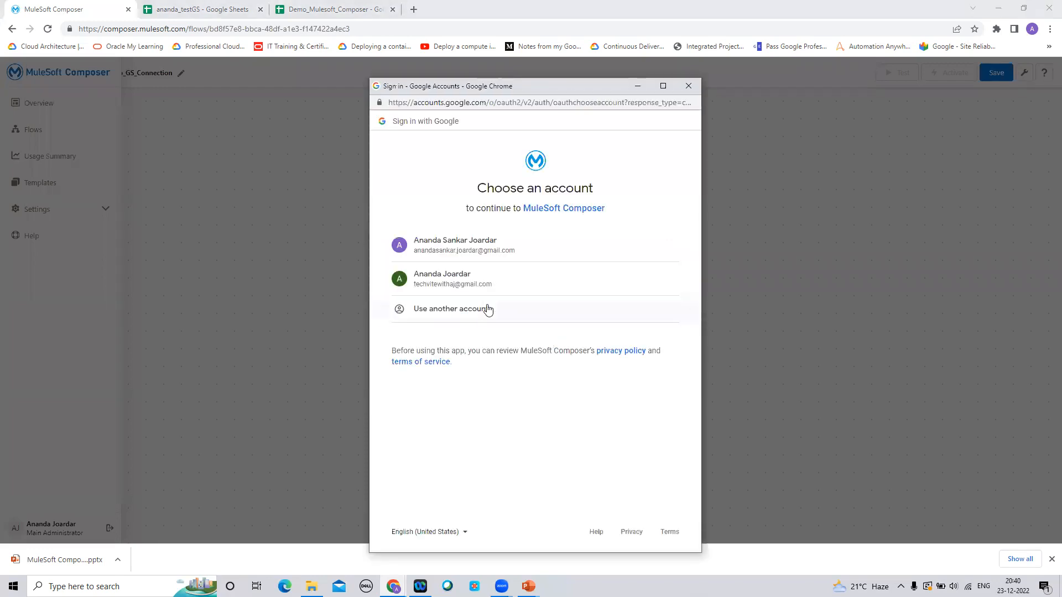
{"action": "left_click", "coordinate": [476, 287]}
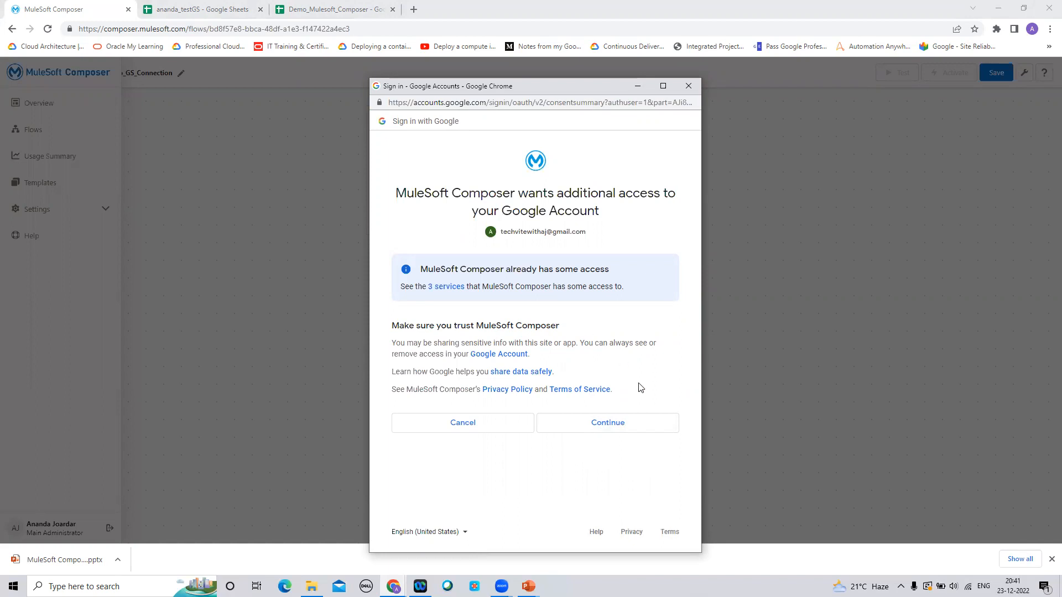
{"action": "left_click", "coordinate": [623, 424]}
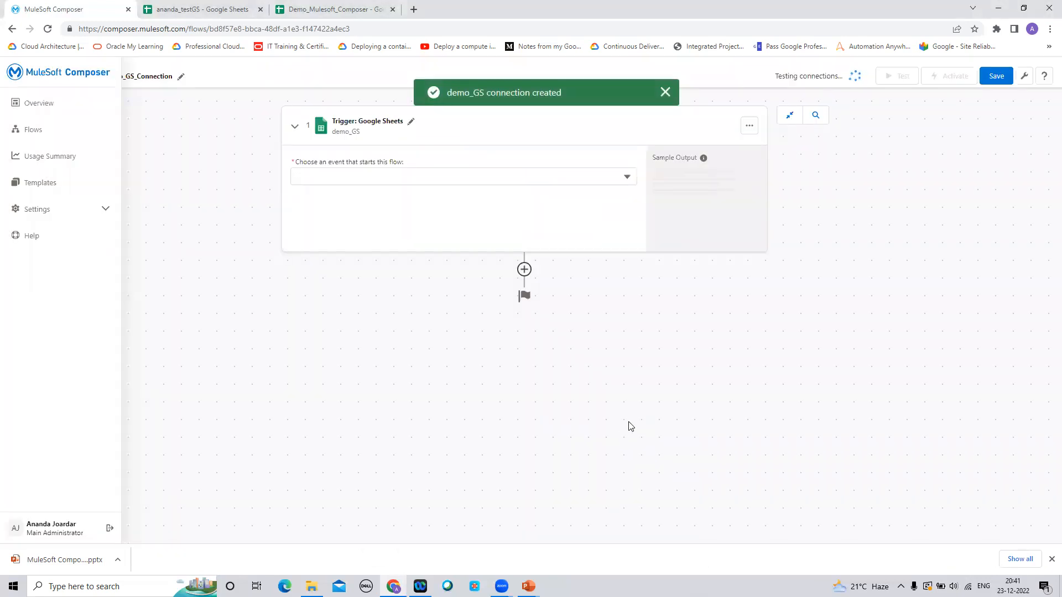
Set the trigger event to Updated Row and check the Input worksheet of the Demo_Mulesoft_Composer spreadsheet, closing the other spreadsheet
{"action": "left_click", "coordinate": [627, 176]}
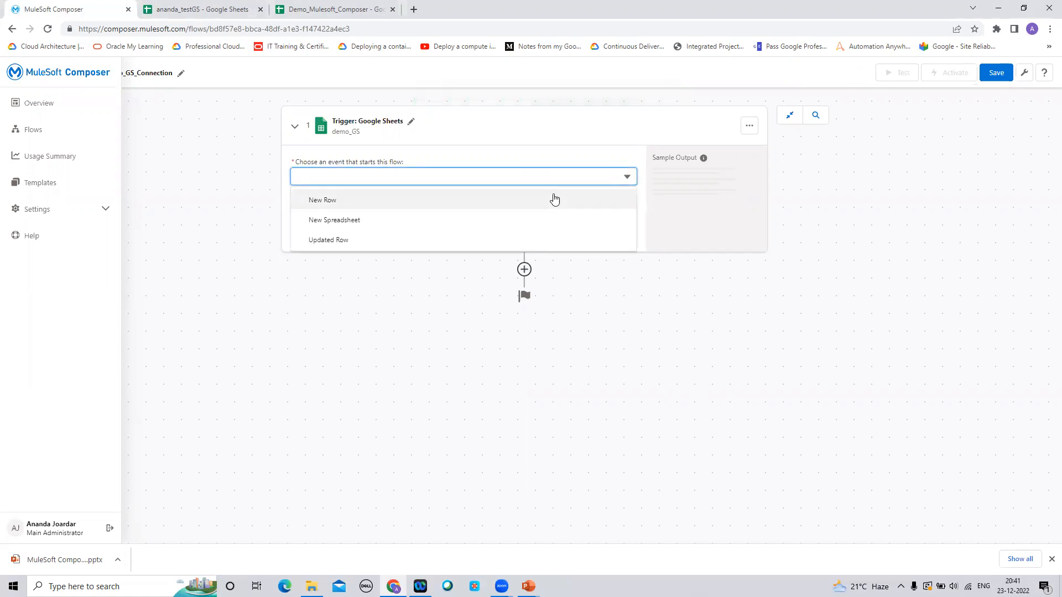
{"action": "left_click", "coordinate": [389, 243]}
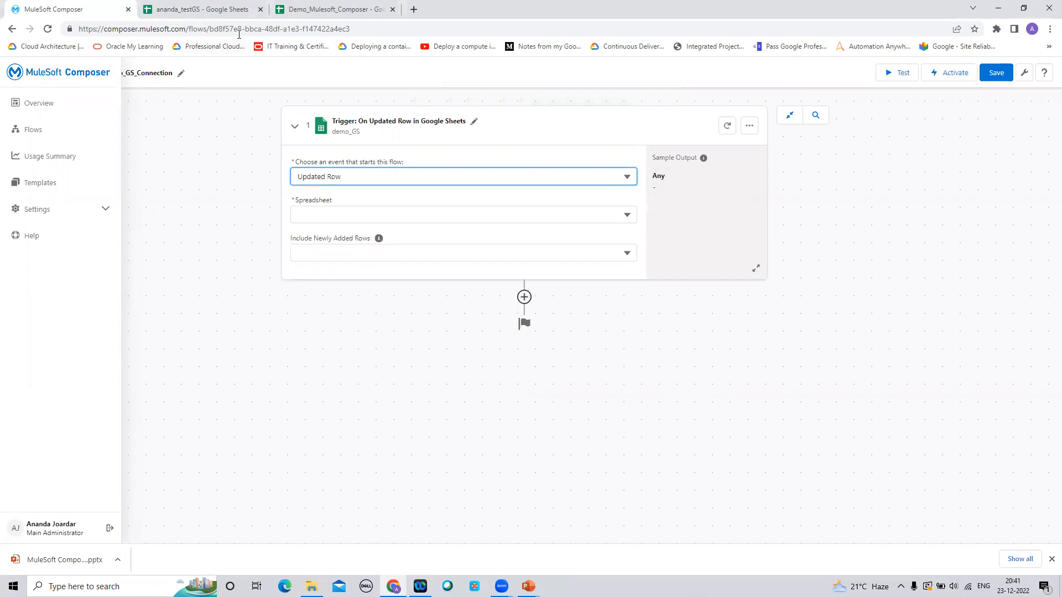
{"action": "left_click", "coordinate": [260, 9]}
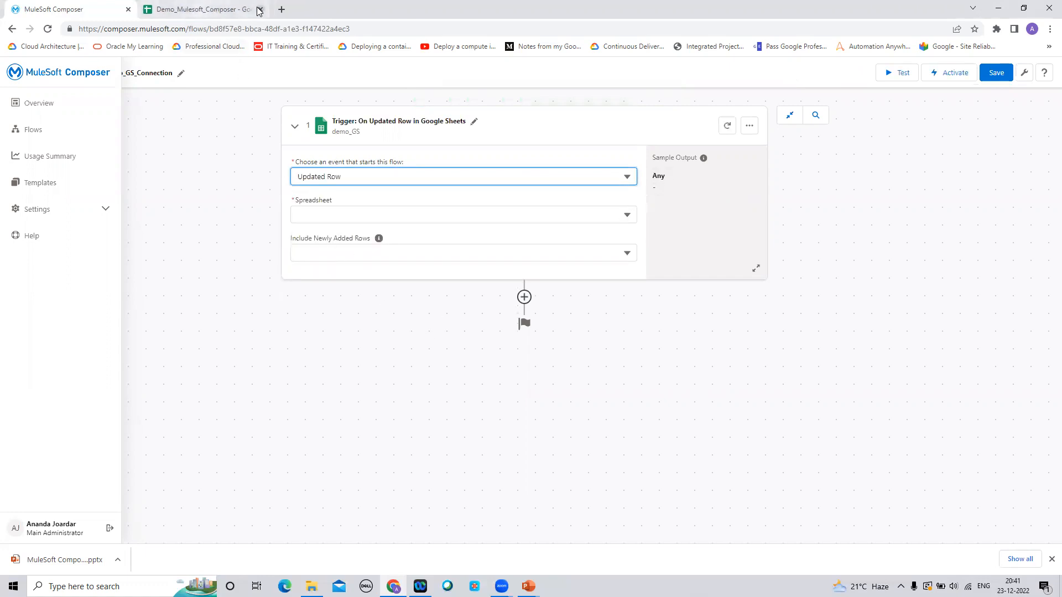
{"action": "left_click", "coordinate": [216, 15]}
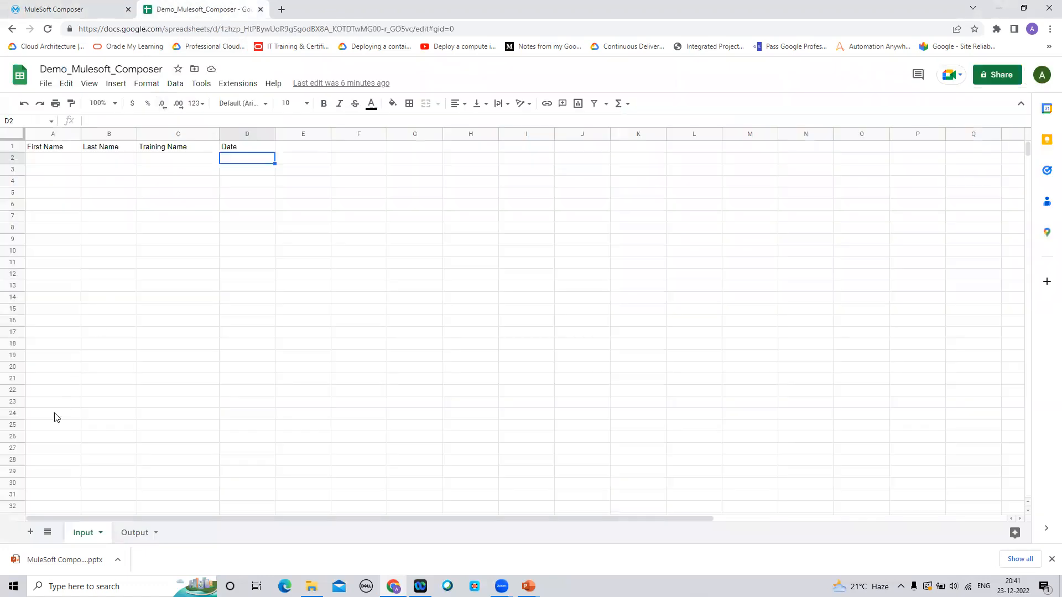
{"action": "left_click", "coordinate": [79, 15]}
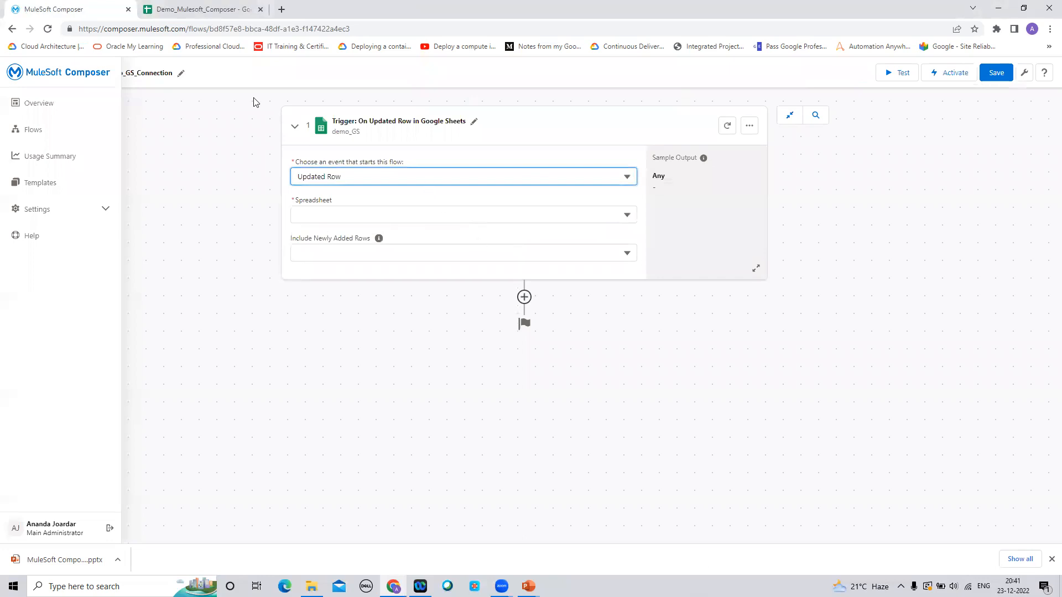
{"action": "left_click", "coordinate": [198, 15]}
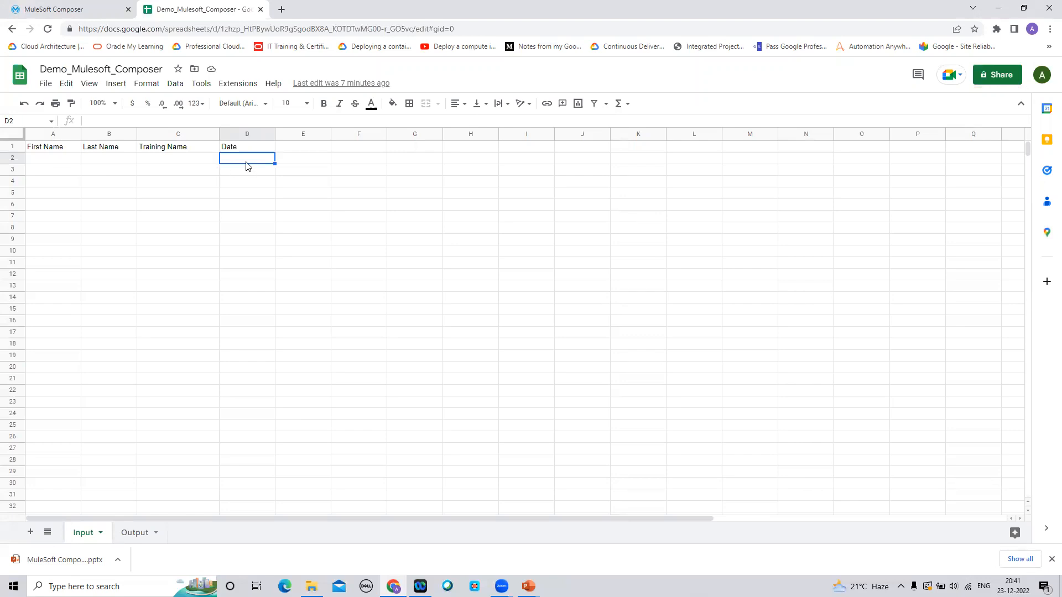
{"action": "left_click", "coordinate": [75, 9]}
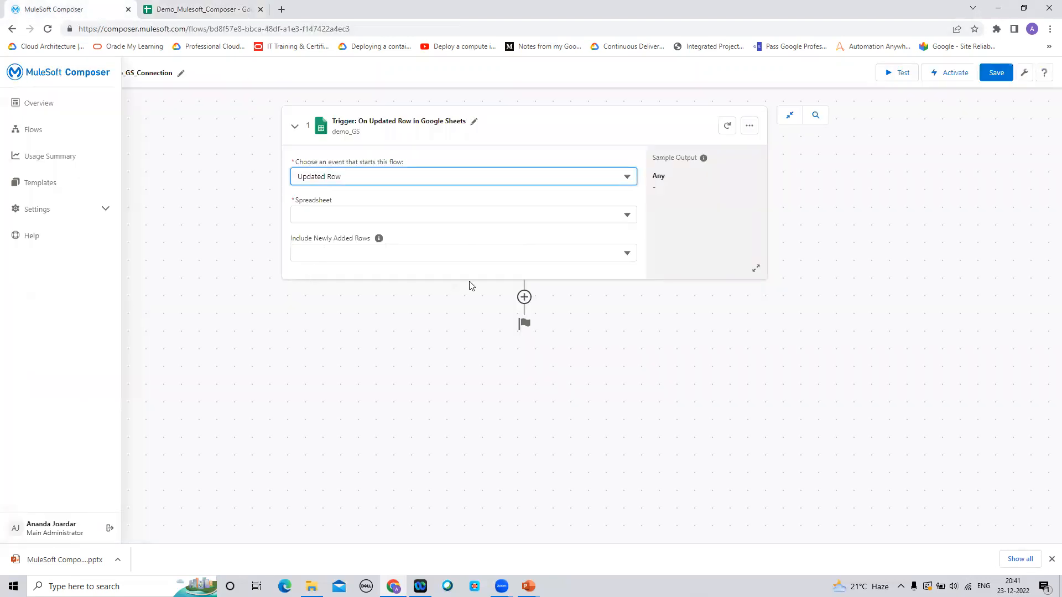
Configure the trigger with spreadsheet Demo_Mulesoft_Composer, worksheet Input and Include Newly Added Rows set to true
{"action": "left_click", "coordinate": [629, 214]}
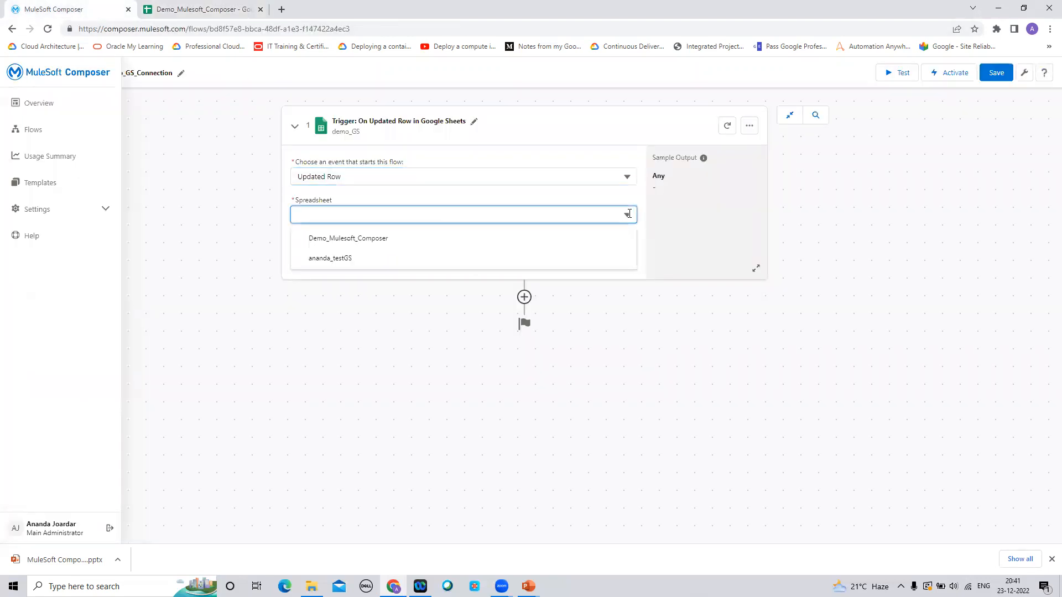
{"action": "left_click", "coordinate": [529, 241]}
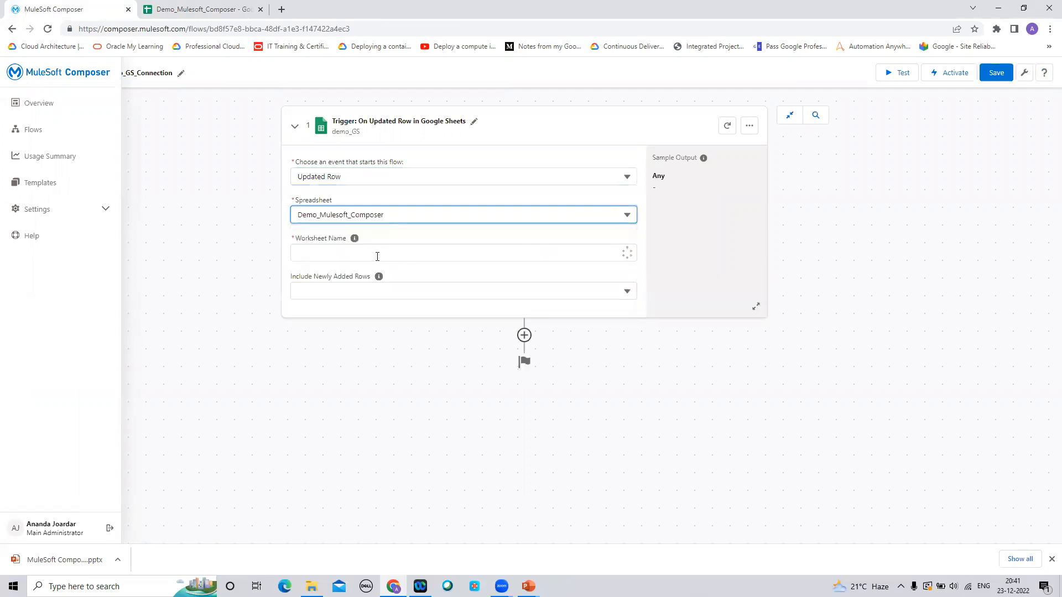
{"action": "left_click", "coordinate": [627, 253]}
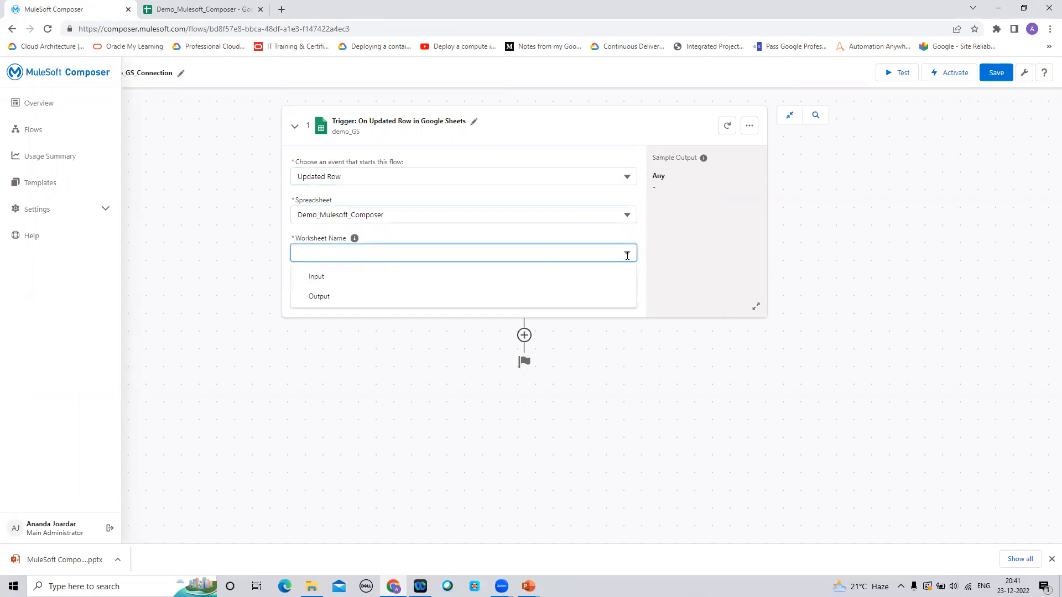
{"action": "left_click", "coordinate": [450, 282]}
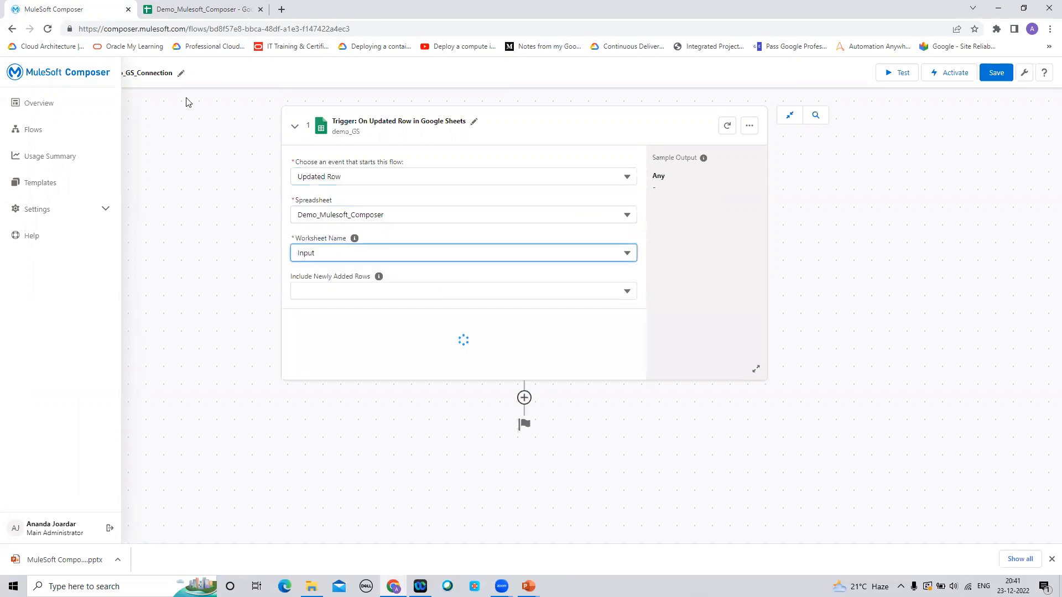
{"action": "left_click", "coordinate": [180, 11]}
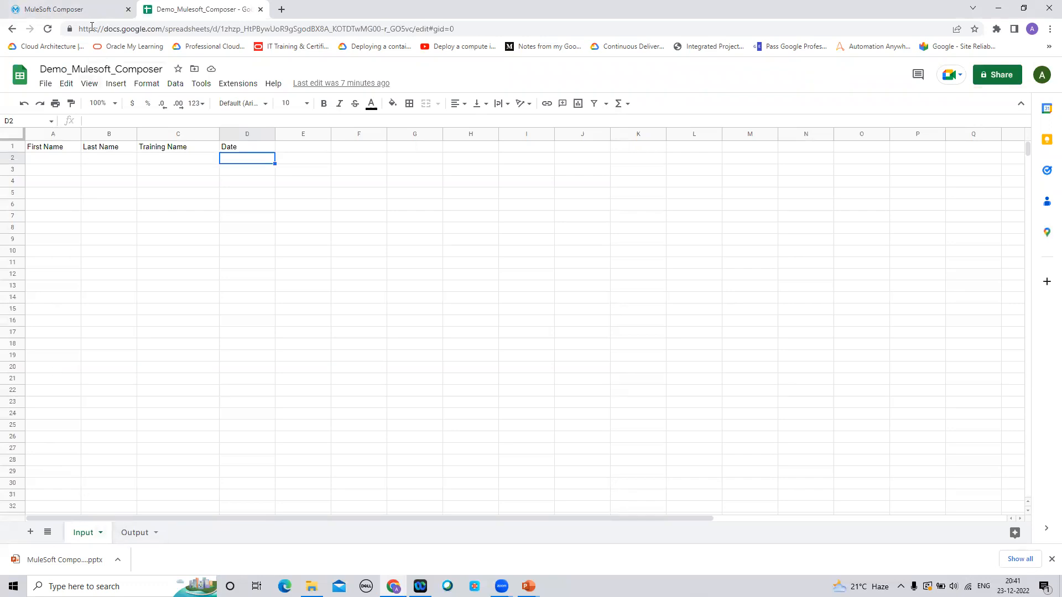
{"action": "left_click", "coordinate": [83, 13]}
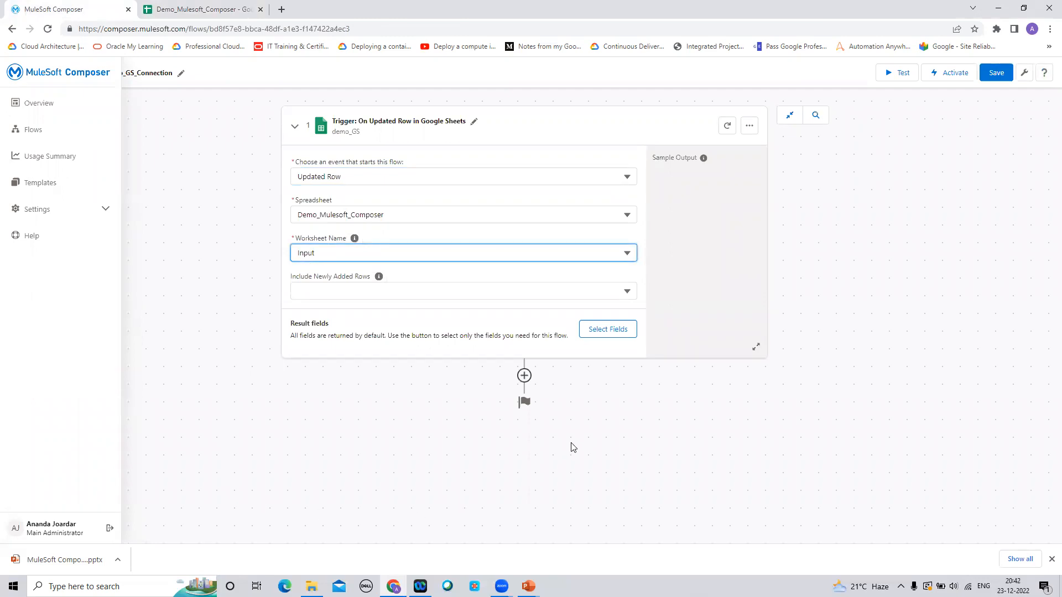
{"action": "left_click", "coordinate": [630, 291]}
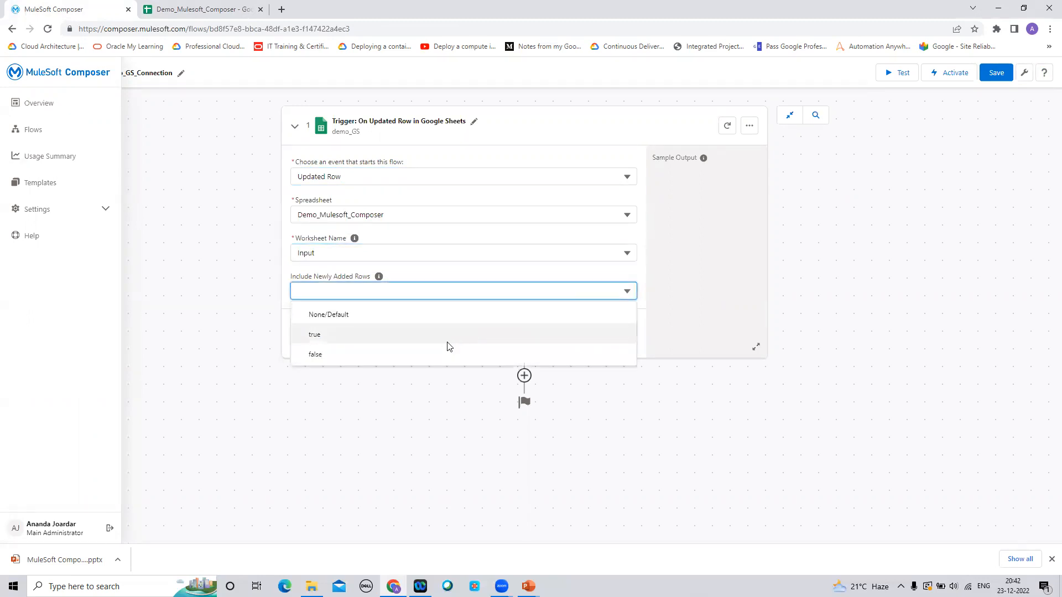
{"action": "left_click", "coordinate": [448, 344]}
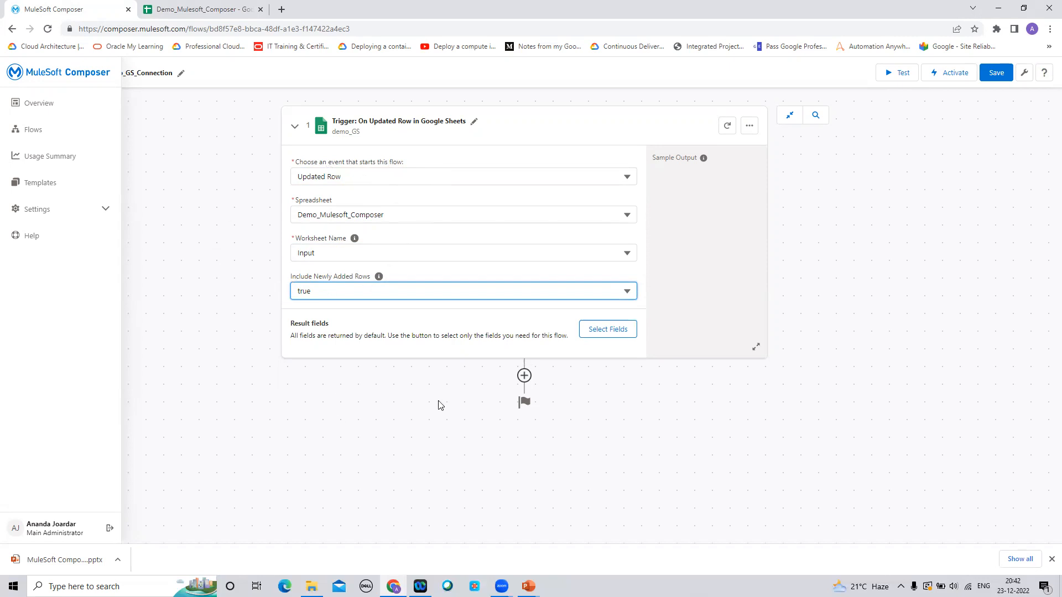
Limit the trigger's result fields to Date, First Name, Last Name and Training Name, and refresh its Google Sheets data
{"action": "left_click", "coordinate": [608, 335]}
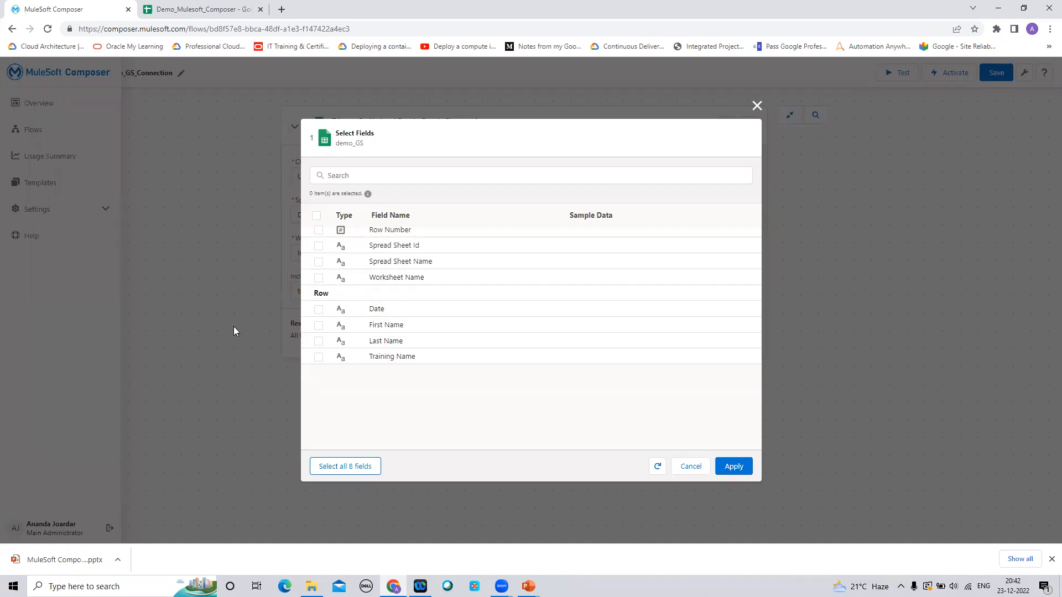
{"action": "left_click", "coordinate": [319, 311]}
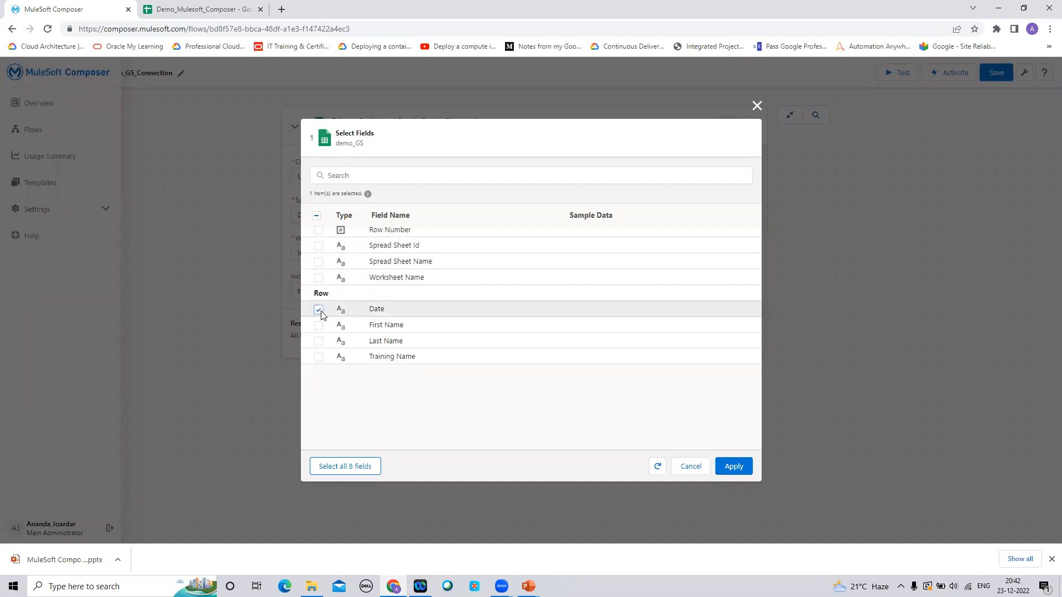
{"action": "left_click", "coordinate": [320, 327]}
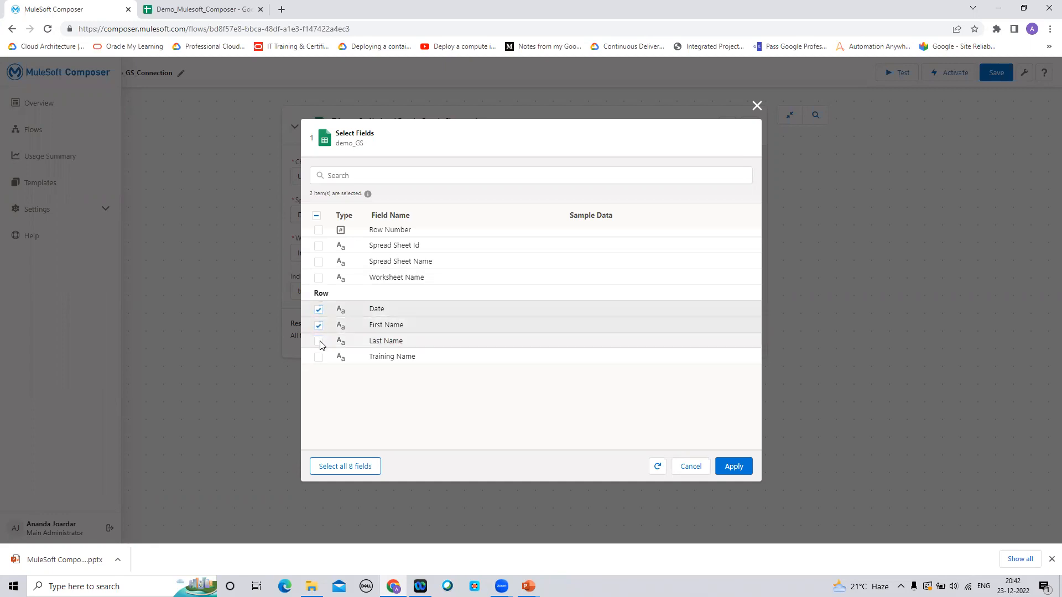
{"action": "left_click", "coordinate": [321, 343]}
{"action": "left_click", "coordinate": [320, 358]}
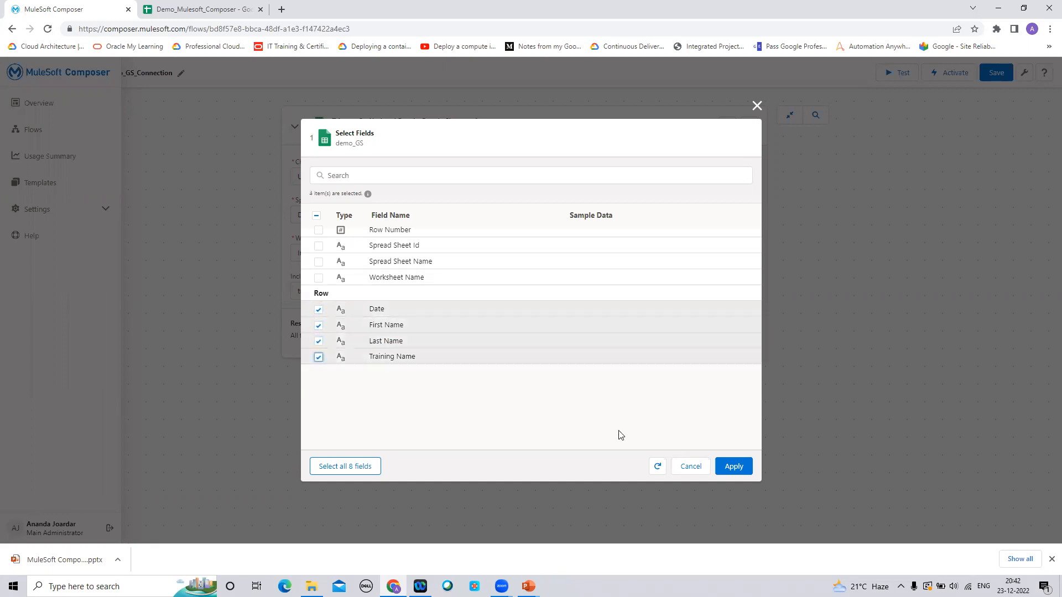
{"action": "left_click", "coordinate": [734, 467]}
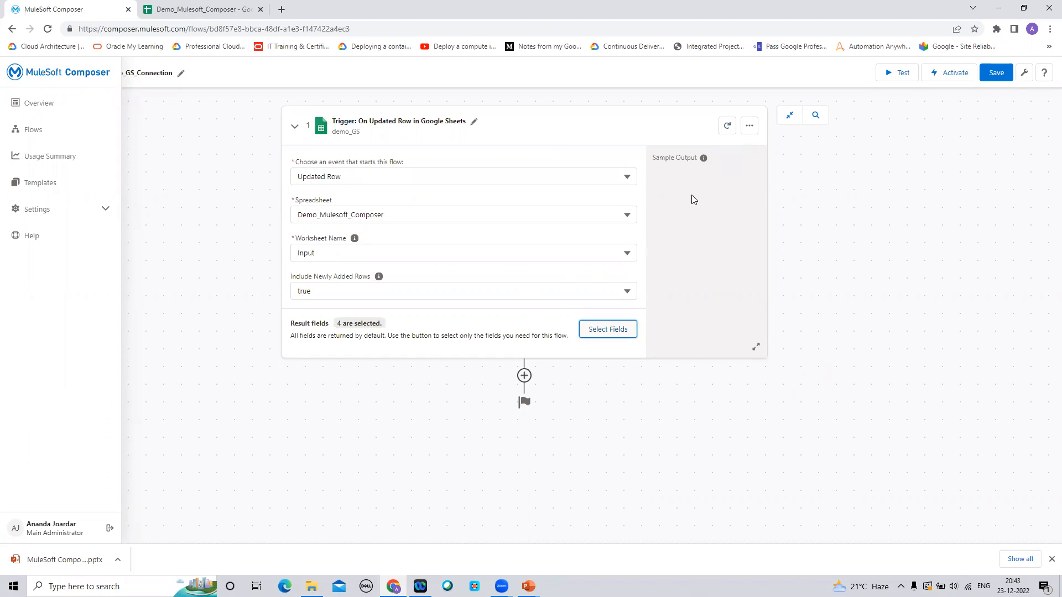
{"action": "left_click", "coordinate": [729, 125]}
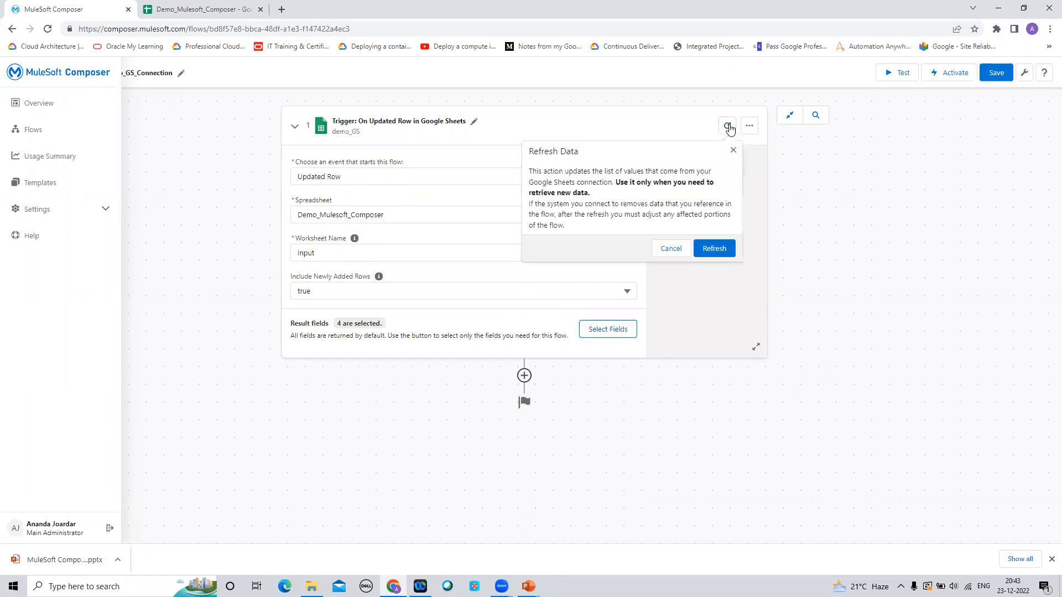
{"action": "left_click", "coordinate": [714, 249]}
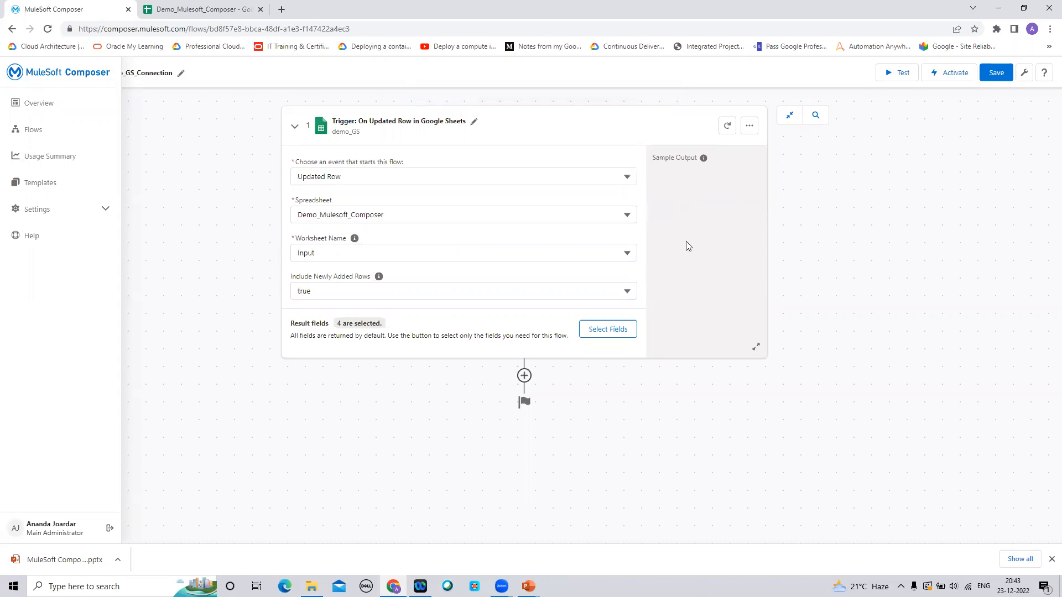
In the Input worksheet of Demo_Mulesoft_Composer, enter Sachin as First Name and Tendulkar as Last Name in row 2
{"action": "left_click", "coordinate": [206, 9]}
{"action": "left_click", "coordinate": [51, 159]}
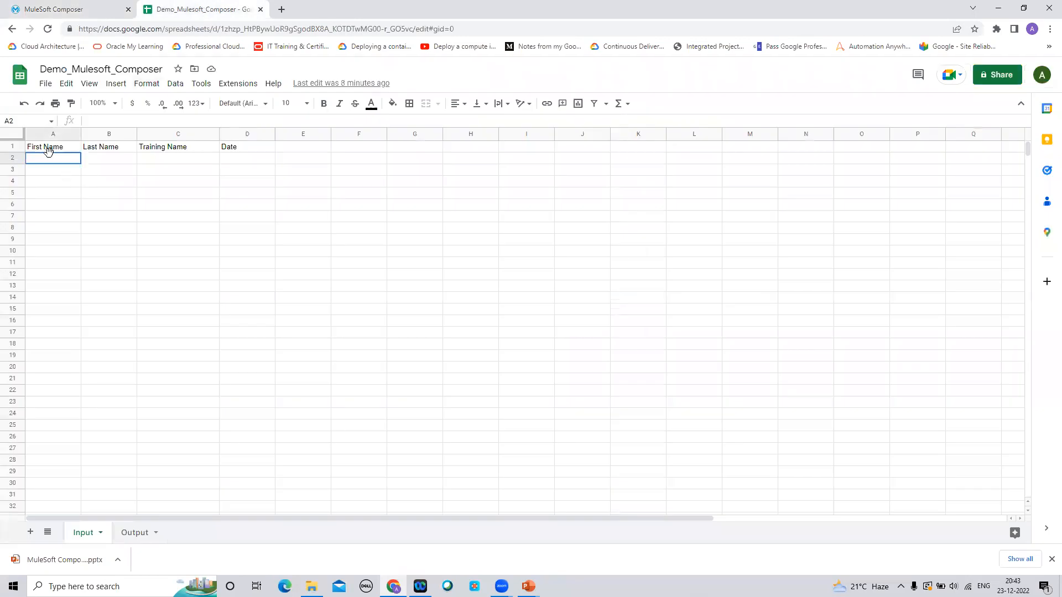
{"action": "type", "text": "Sachin"}
{"action": "left_click", "coordinate": [105, 161]}
{"action": "type", "text": "Tendulkar"}
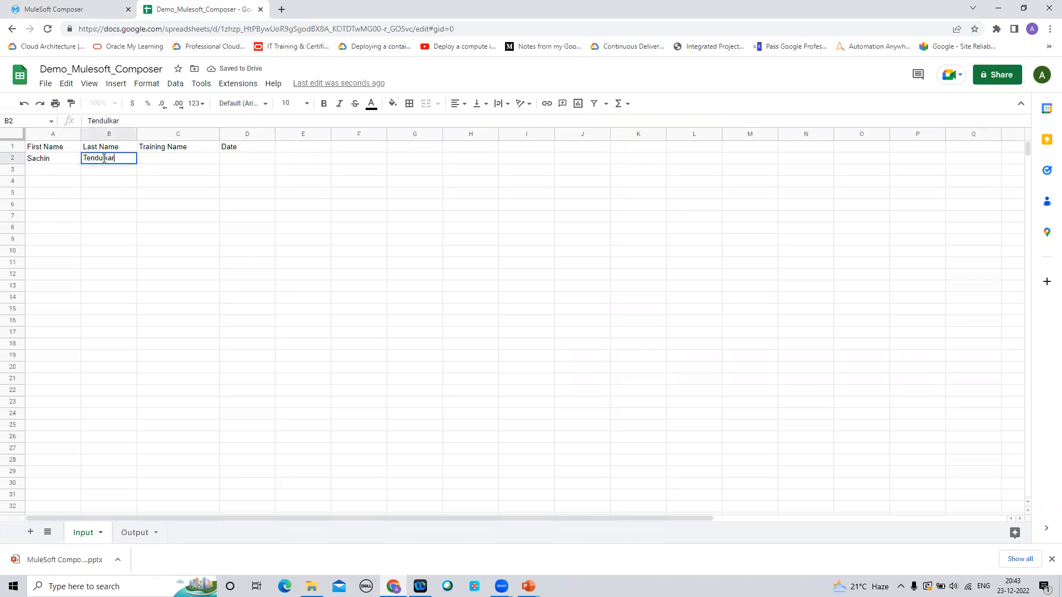
Complete row 2 with Training Name Mulesoft Composer and Date 2022-02-12
{"action": "left_click", "coordinate": [171, 156]}
{"action": "type", "text": "Mulesoft Composer"}
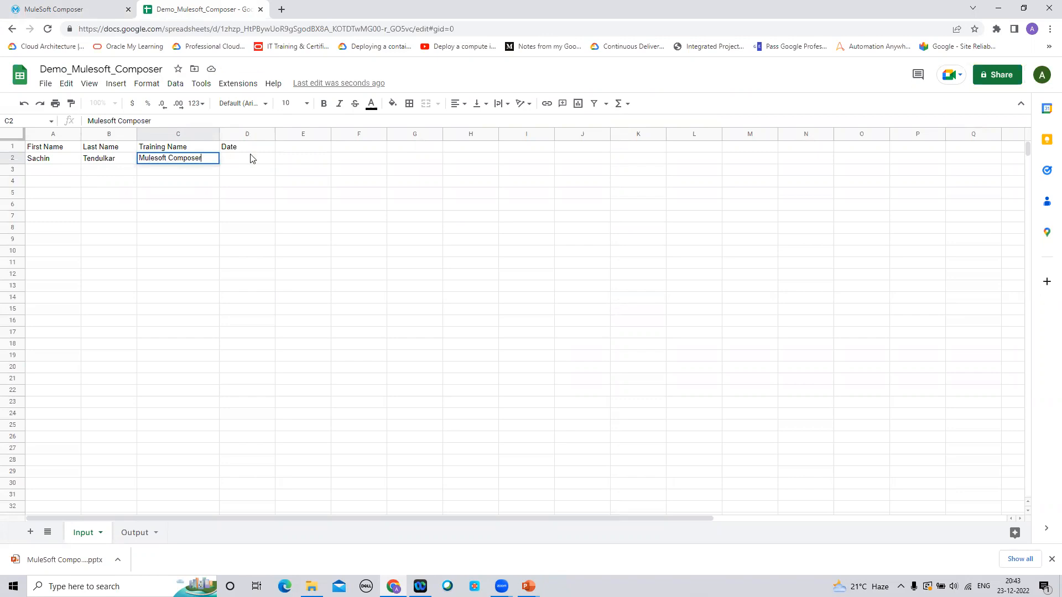
{"action": "left_click", "coordinate": [251, 158]}
{"action": "type", "text": "2022"}
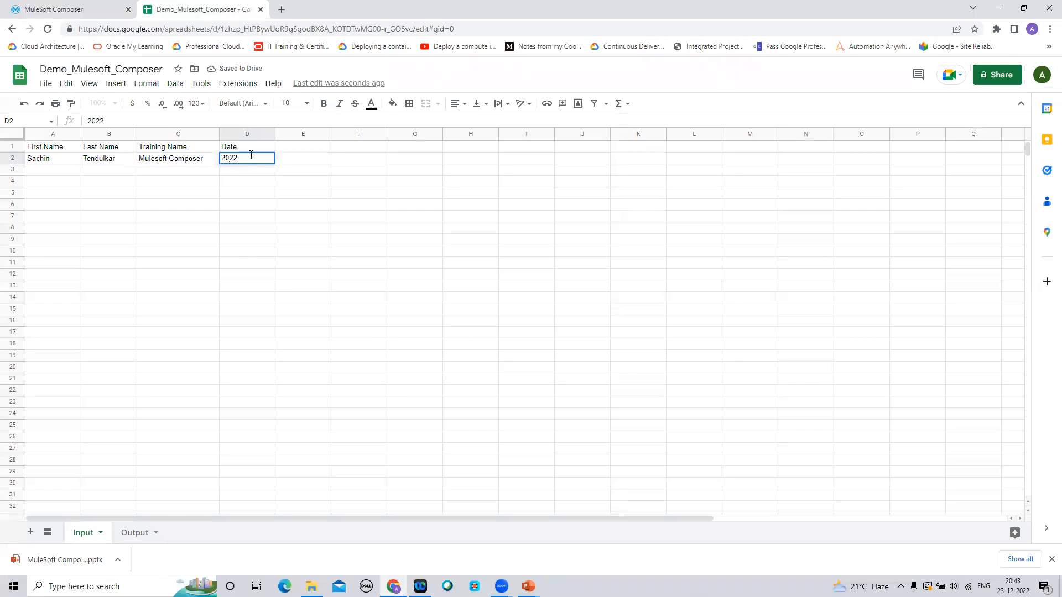
{"action": "type", "text": "-1"}
{"action": "key", "text": "BackSpace"}
{"action": "type", "text": "12"}
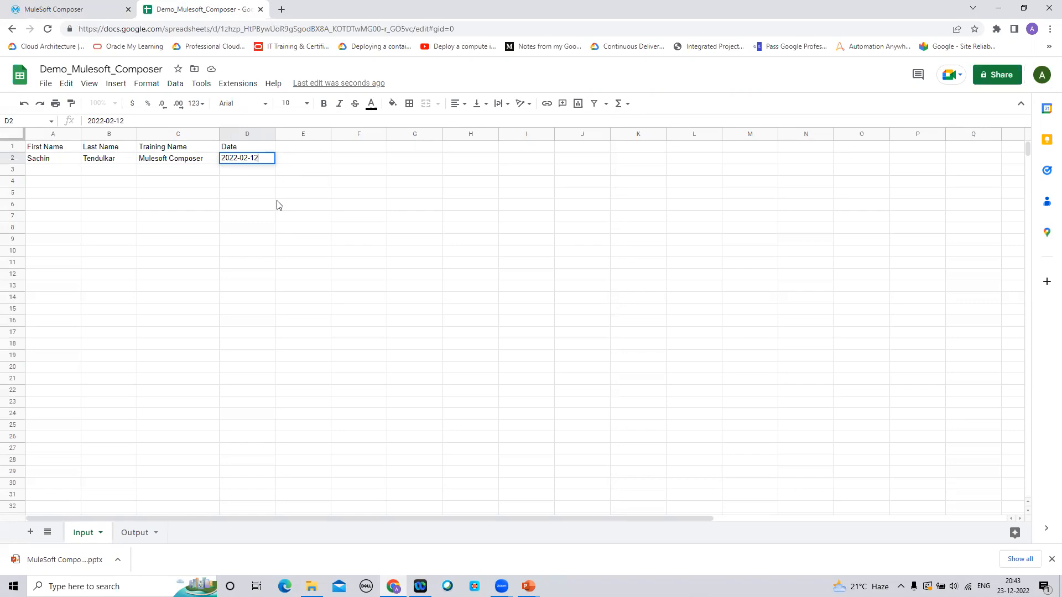
{"action": "left_click", "coordinate": [278, 204]}
Return to MuleSoft Composer and refresh the trigger's Google Sheets data
{"action": "left_click", "coordinate": [61, 11]}
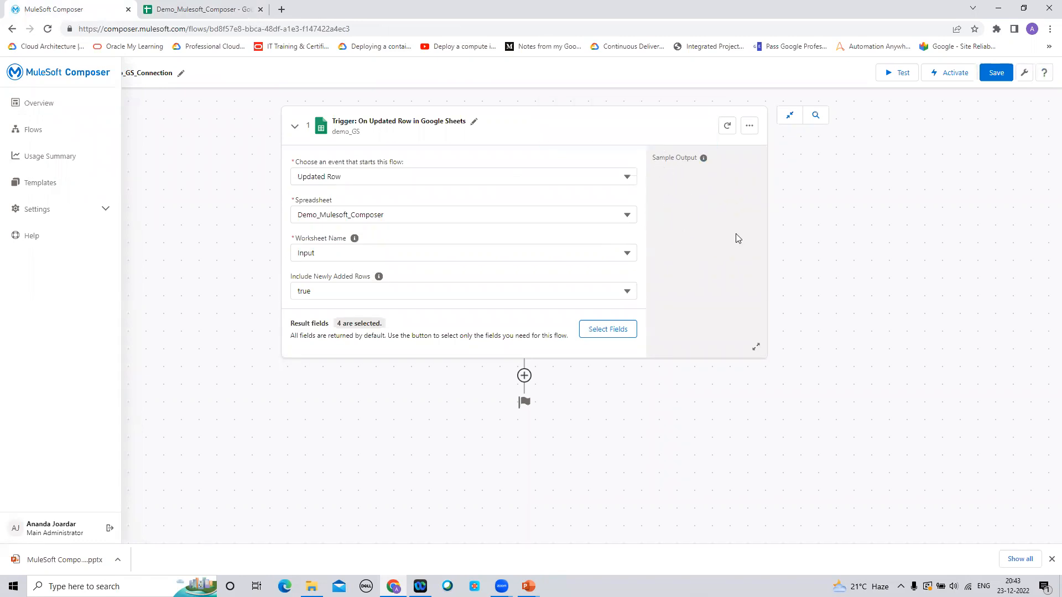
{"action": "left_click", "coordinate": [728, 127]}
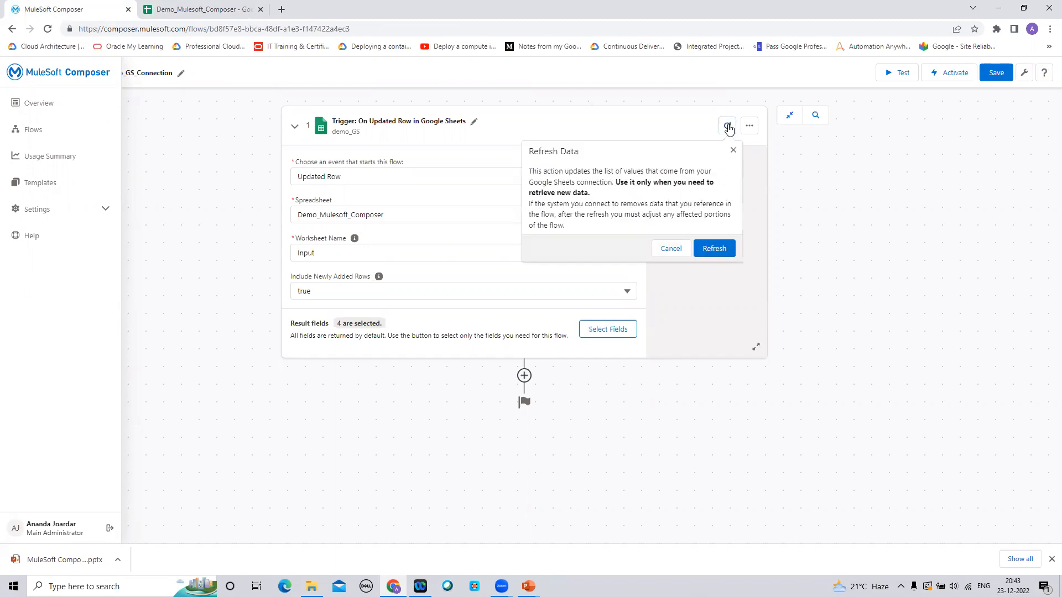
{"action": "left_click", "coordinate": [714, 249]}
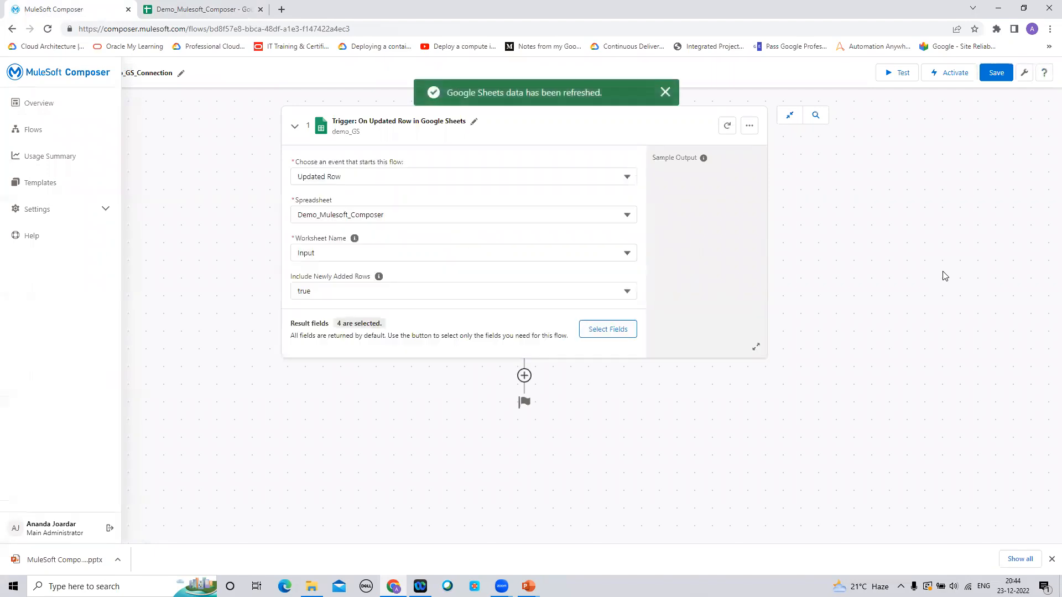
Refresh the trigger's result field list to load sample data, keeping Date, First Name, Last Name and Training Name selected, and apply it
{"action": "left_click", "coordinate": [605, 329]}
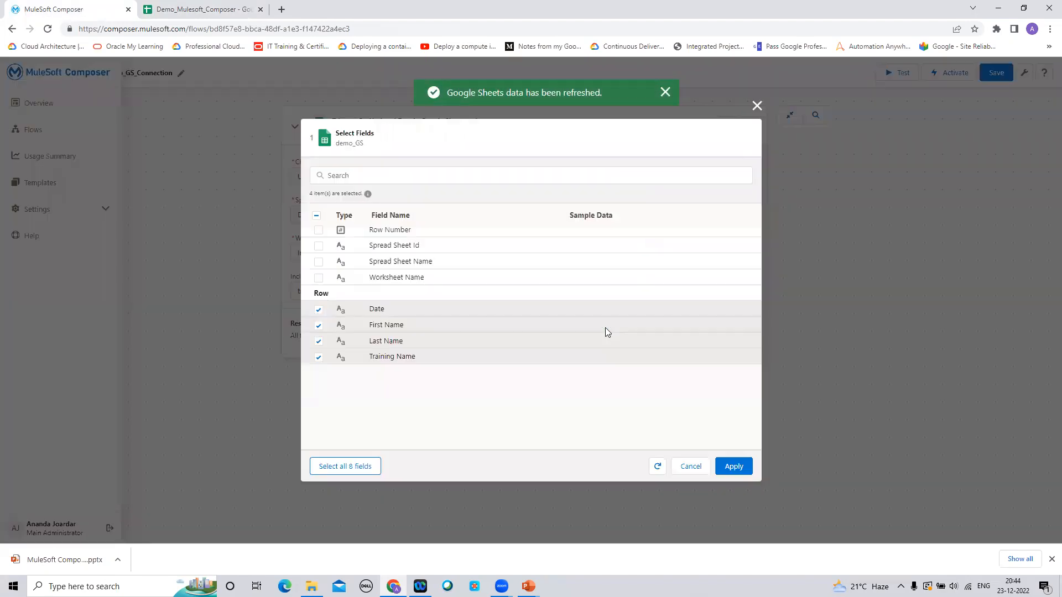
{"action": "left_click", "coordinate": [658, 467]}
{"action": "left_click", "coordinate": [747, 435]}
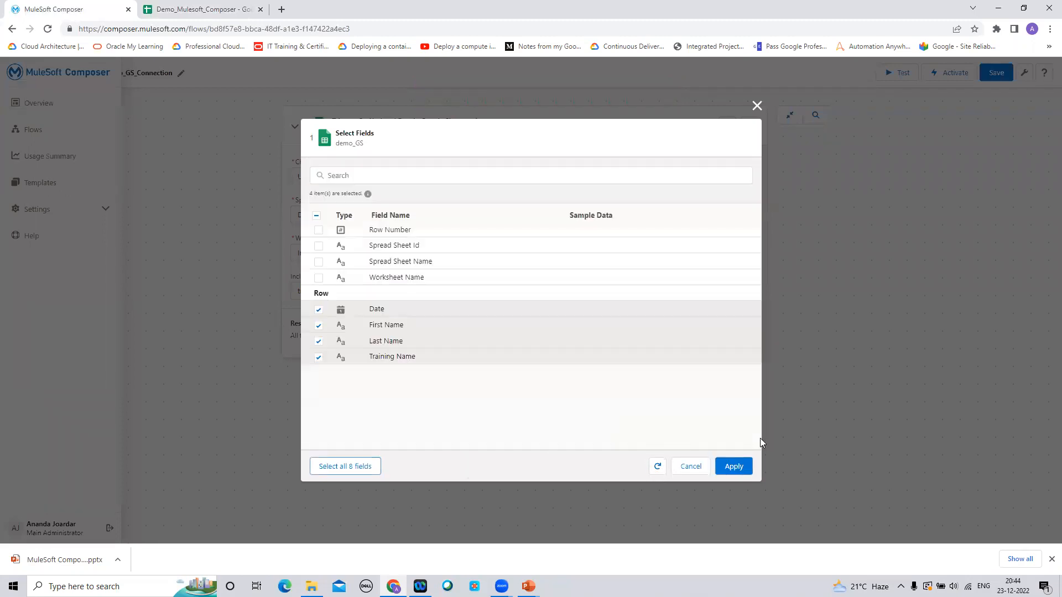
{"action": "left_click", "coordinate": [658, 467]}
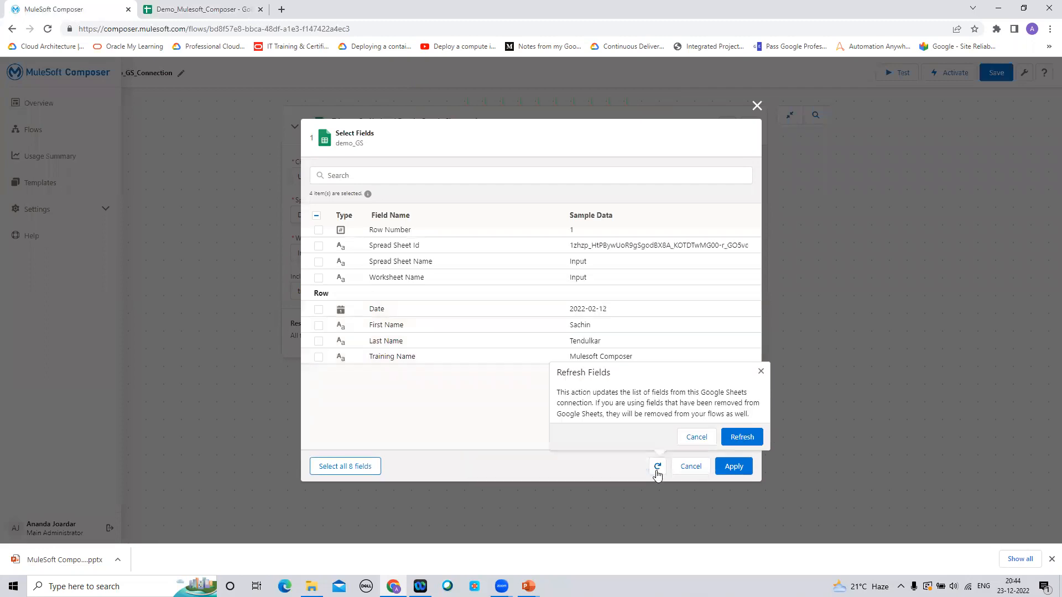
{"action": "left_click", "coordinate": [740, 438]}
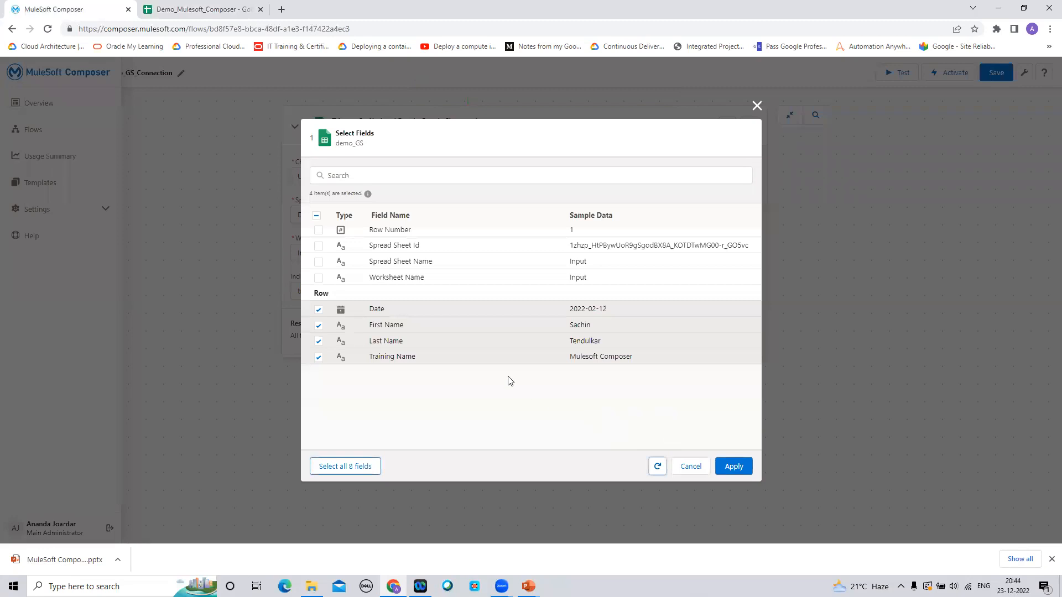
{"action": "left_click", "coordinate": [730, 469]}
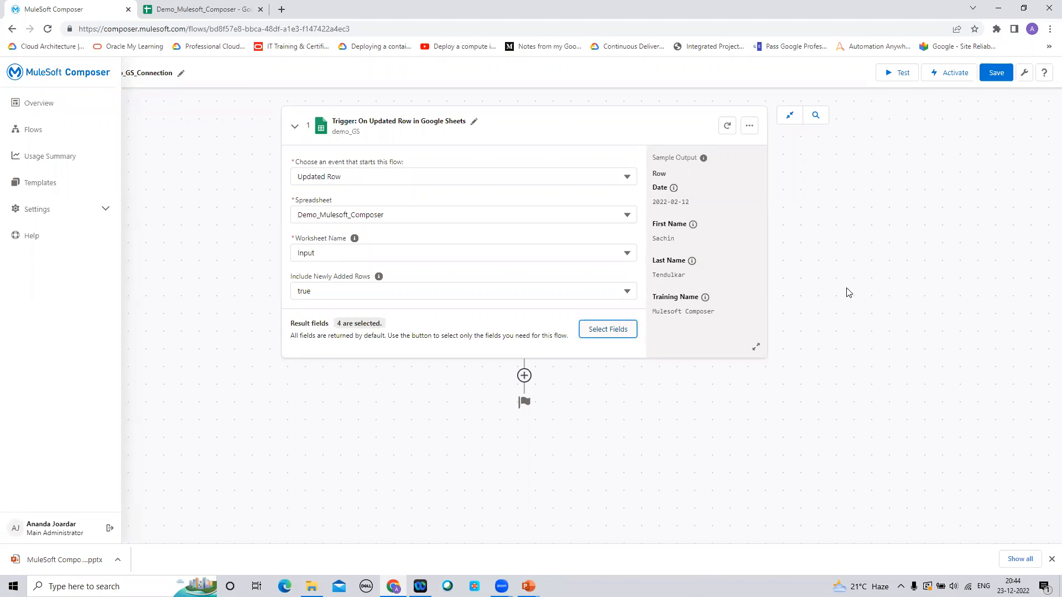
Add a Google Sheets system action after the trigger using the demo_GS connection, and set its action to Create row
{"action": "left_click", "coordinate": [526, 378]}
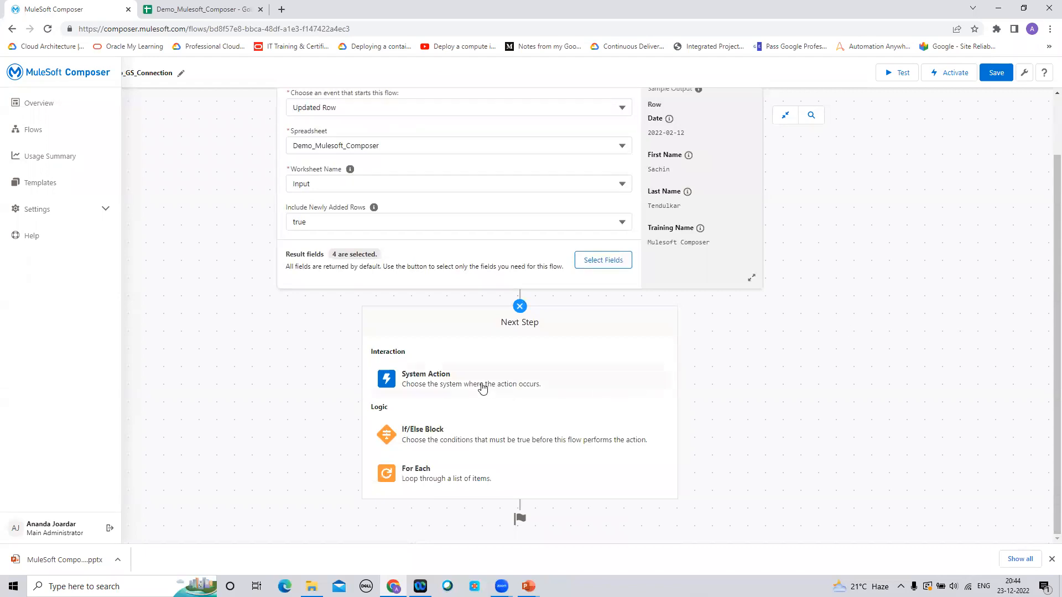
{"action": "left_click", "coordinate": [482, 389]}
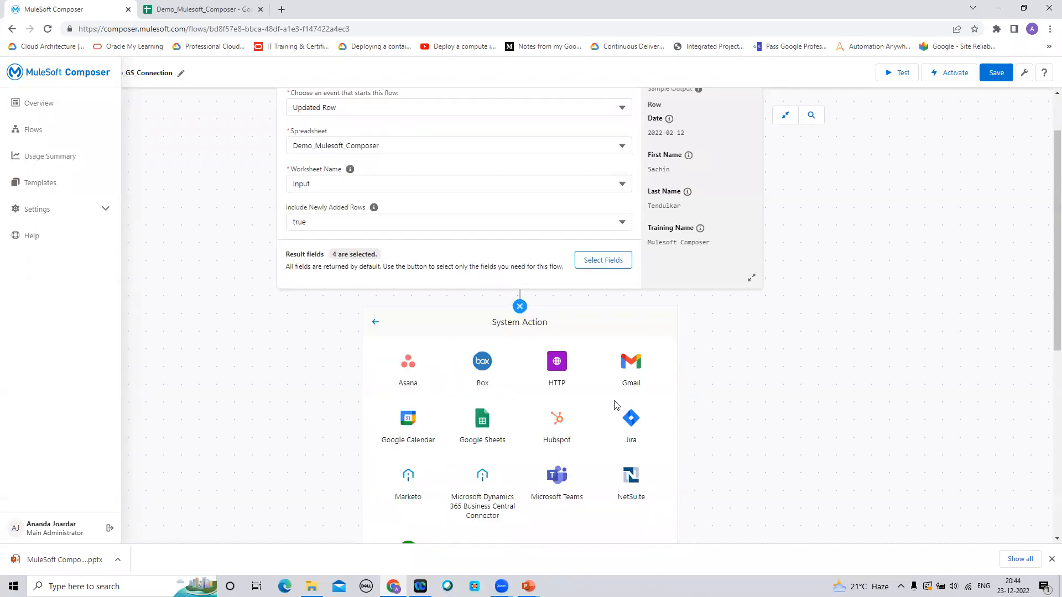
{"action": "left_click", "coordinate": [482, 426]}
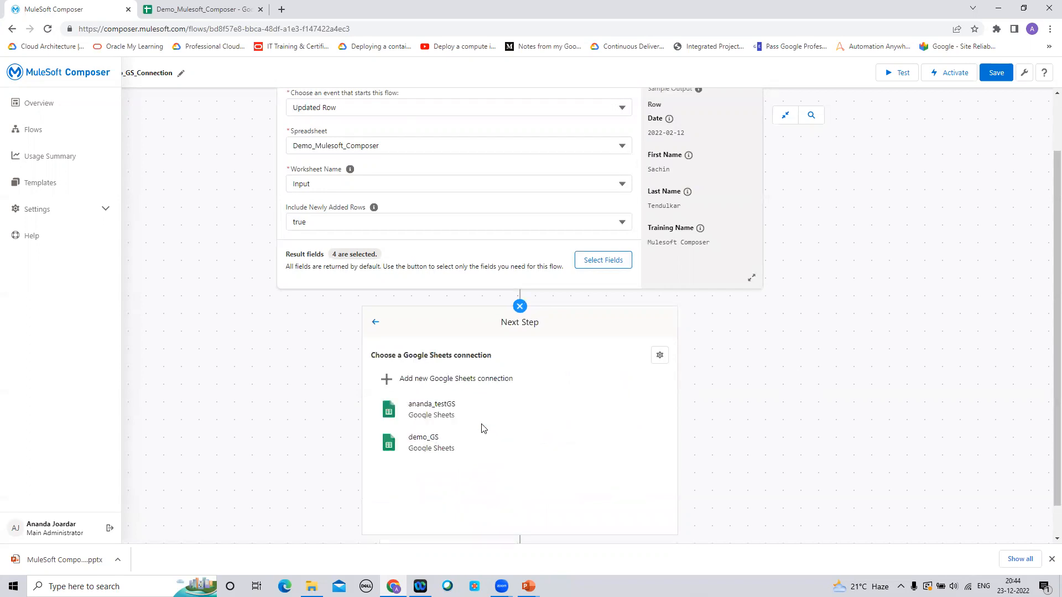
{"action": "left_click", "coordinate": [422, 452]}
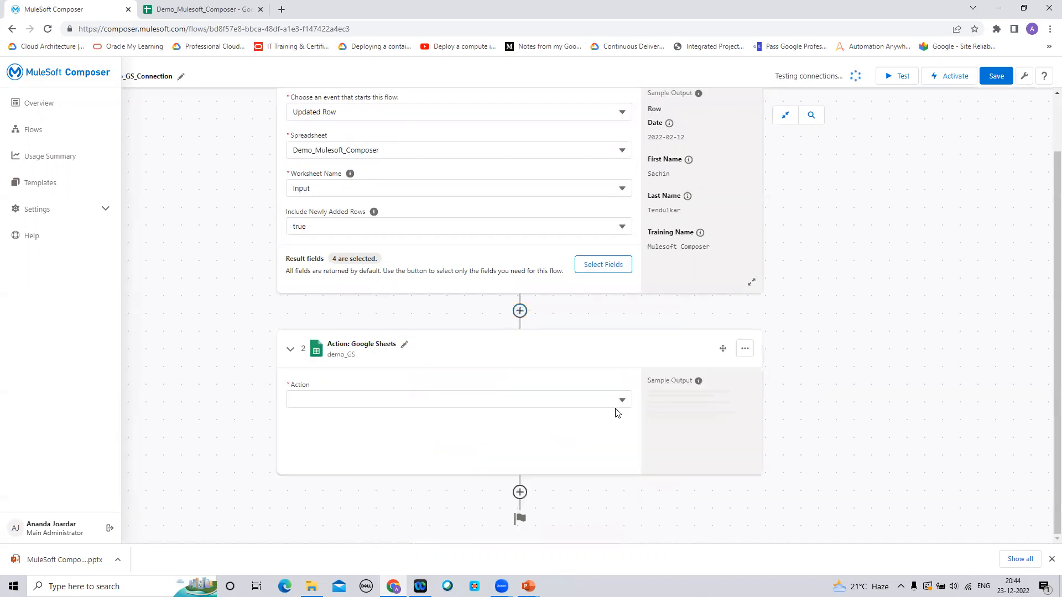
{"action": "left_click", "coordinate": [623, 400]}
{"action": "left_click", "coordinate": [399, 427]}
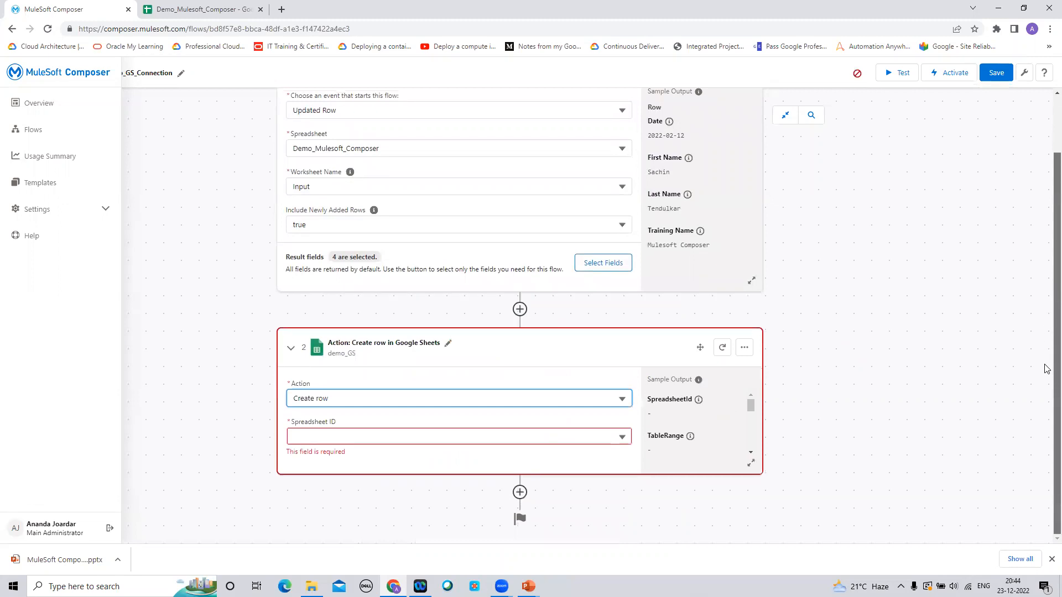
Set the Create row action's spreadsheet to Demo_Mulesoft_Composer and its worksheet to Output
{"action": "left_click", "coordinate": [624, 438]}
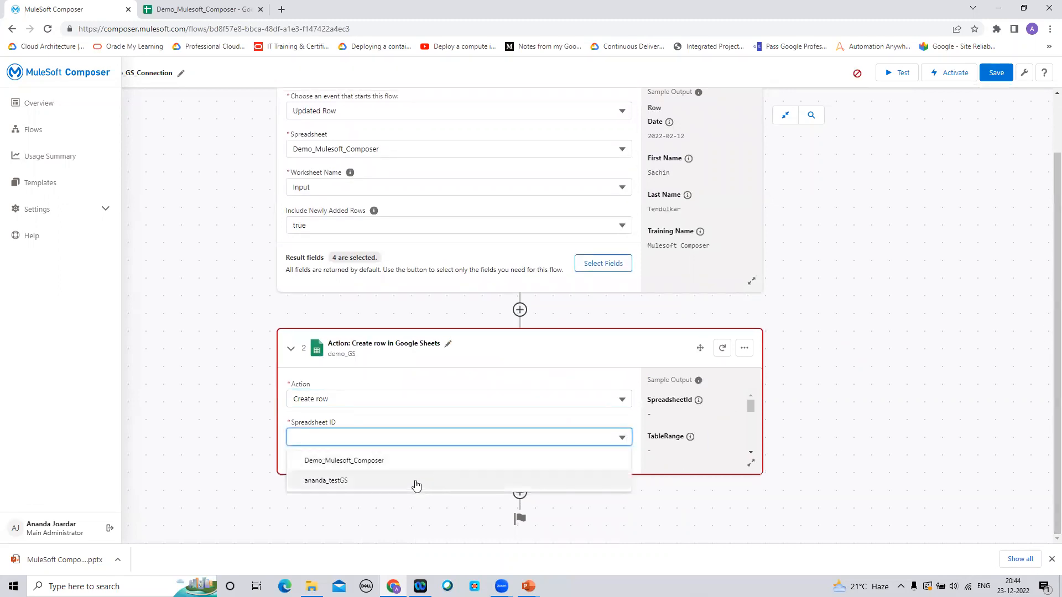
{"action": "left_click", "coordinate": [394, 465]}
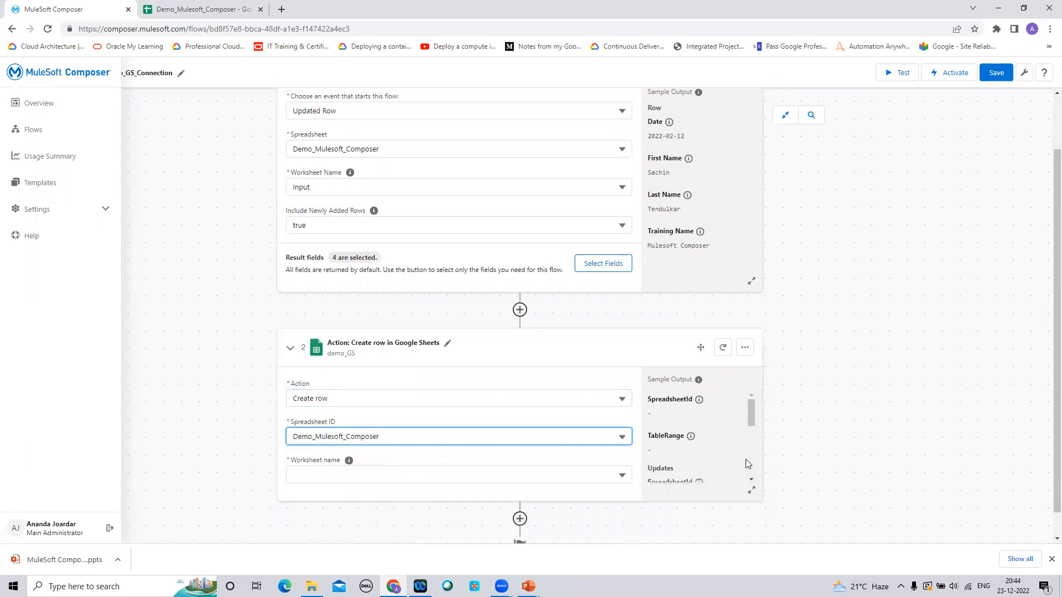
{"action": "left_click_drag", "start_coordinate": [1057, 360], "coordinate": [1045, 490]}
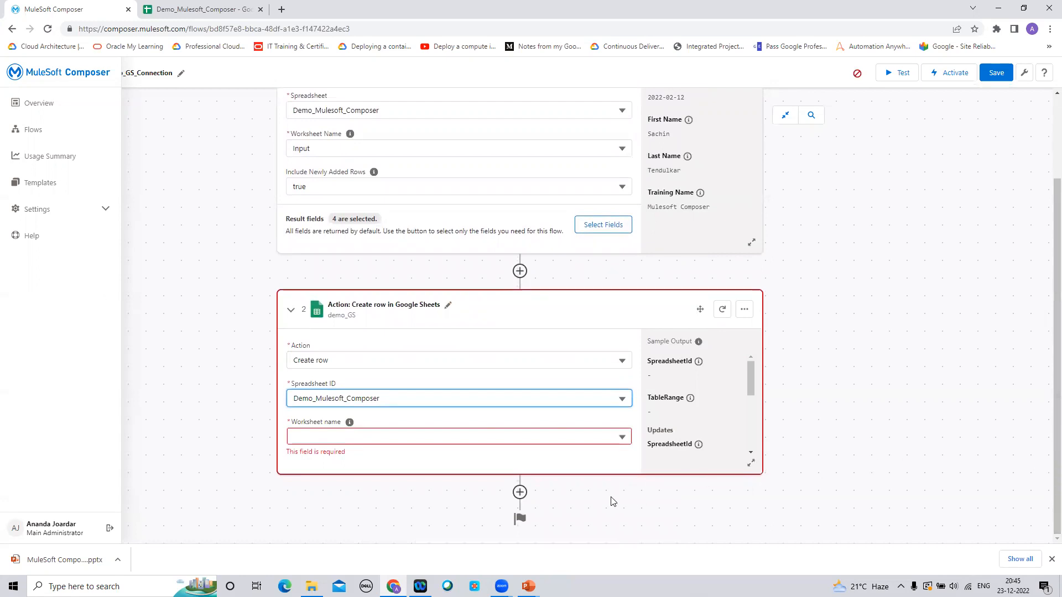
{"action": "left_click", "coordinate": [622, 440]}
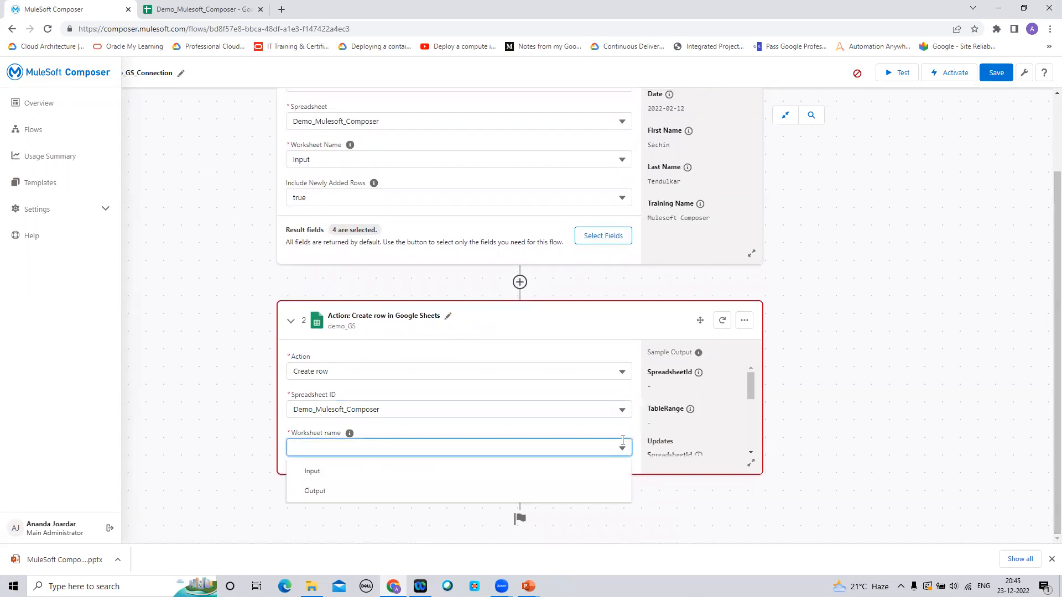
{"action": "left_click", "coordinate": [456, 492]}
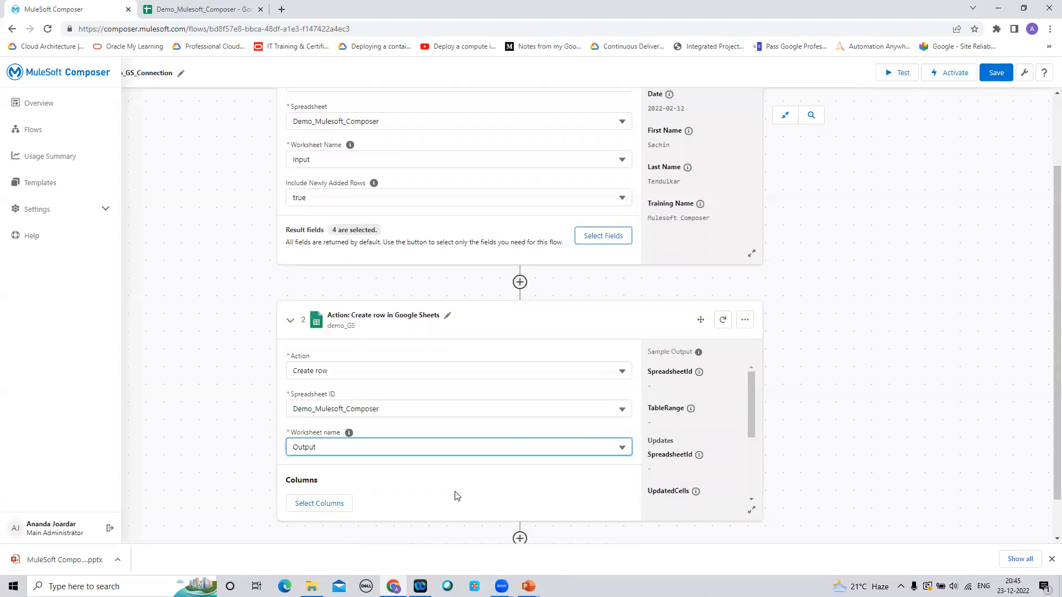
Check the headers of the spreadsheet's Output worksheet and add the Month, Name and Training columns to the Create row action
{"action": "left_click_drag", "start_coordinate": [1045, 316], "coordinate": [1045, 428]}
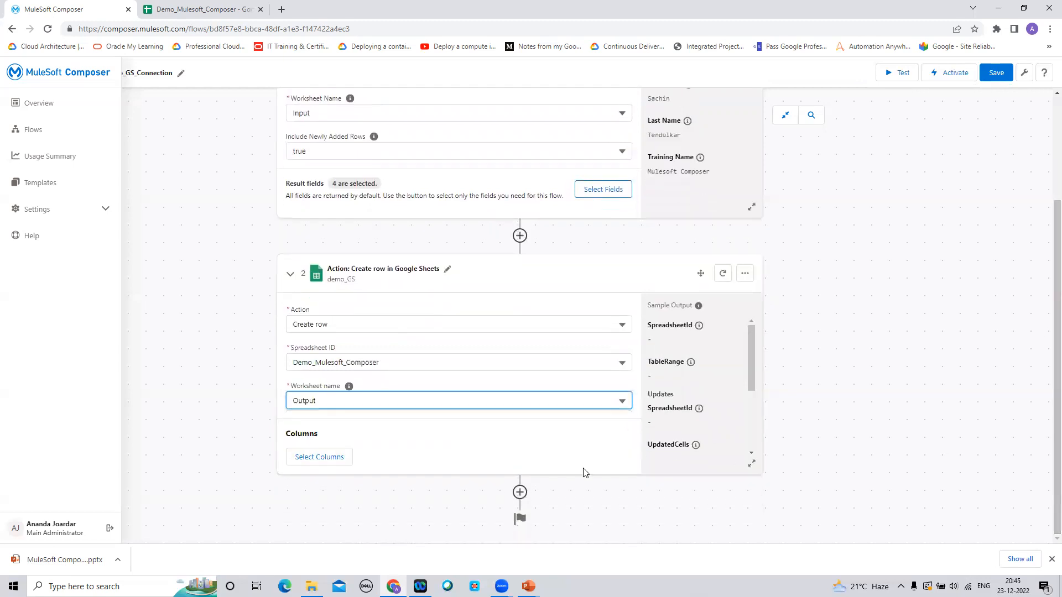
{"action": "left_click", "coordinate": [331, 463]}
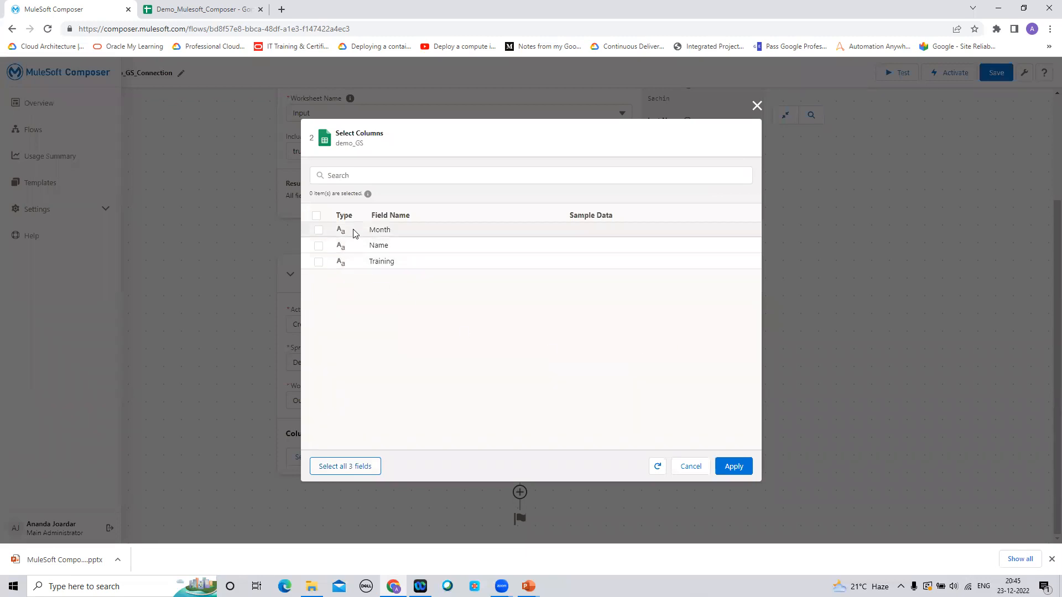
{"action": "left_click", "coordinate": [200, 15]}
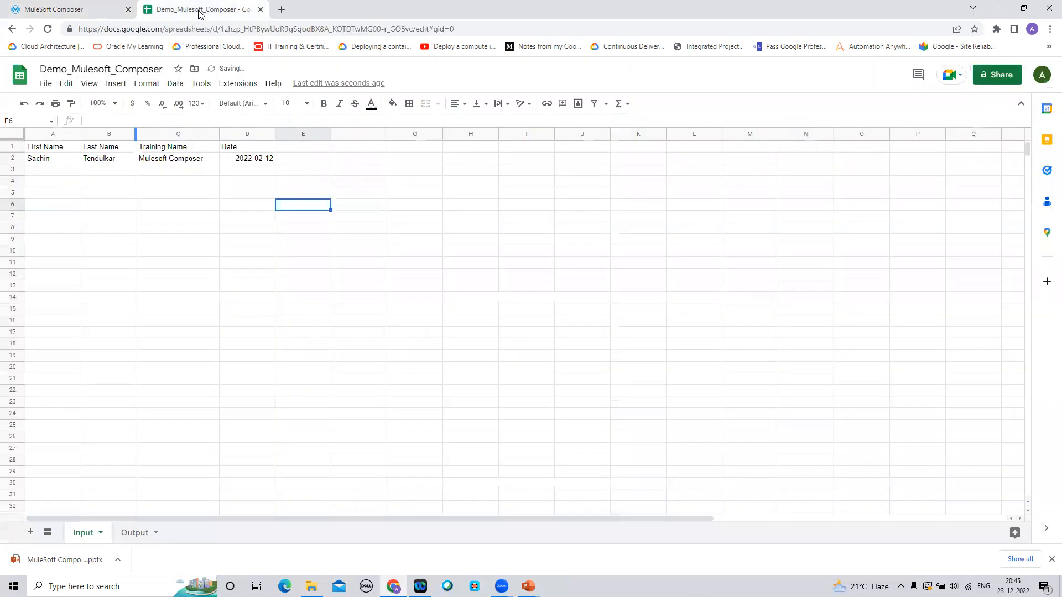
{"action": "left_click", "coordinate": [138, 533]}
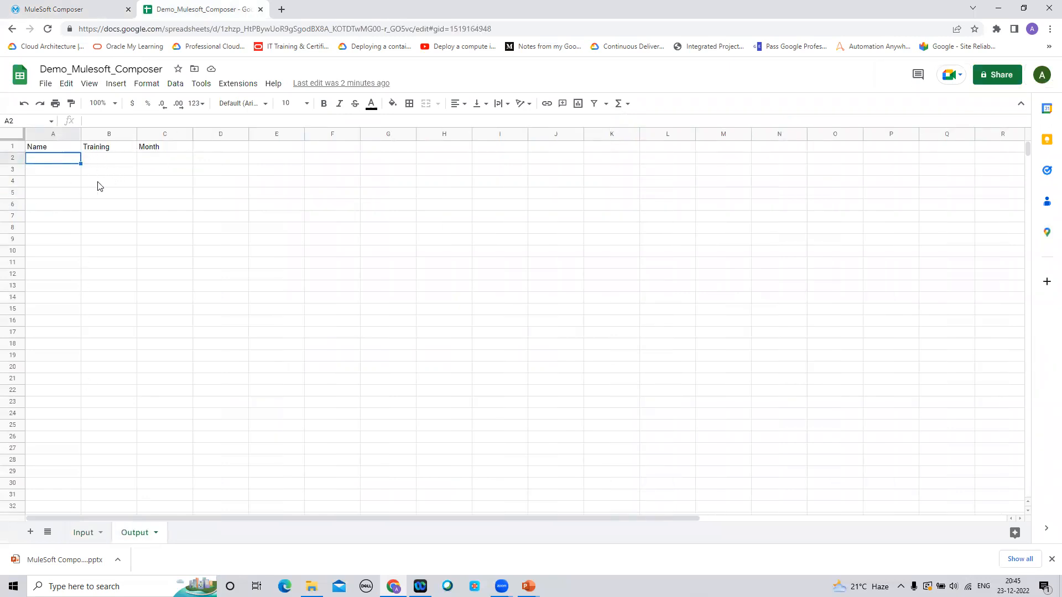
{"action": "left_click", "coordinate": [66, 12]}
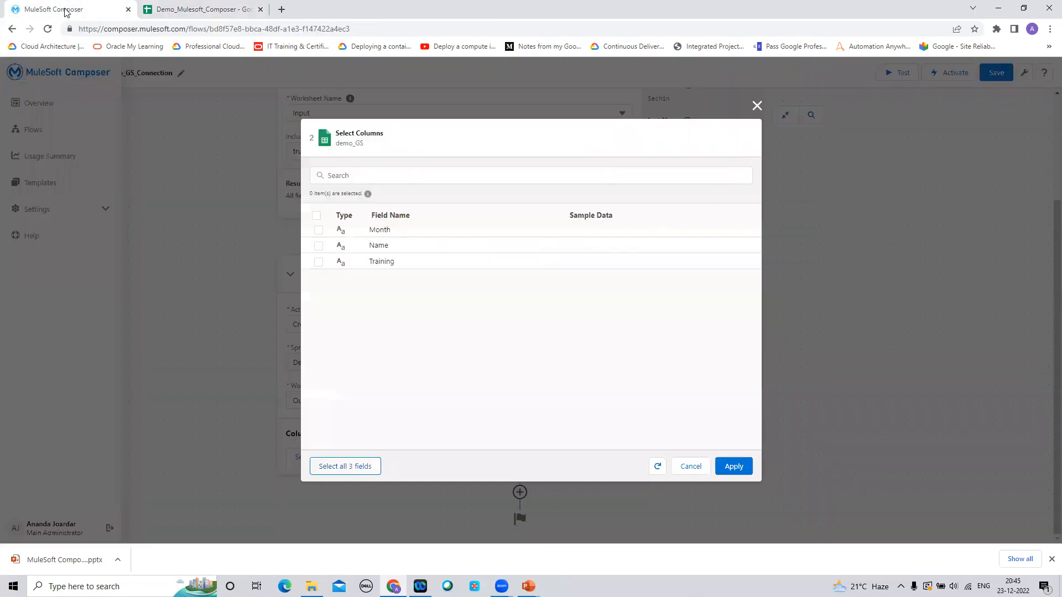
{"action": "left_click", "coordinate": [319, 230]}
{"action": "left_click", "coordinate": [318, 246]}
{"action": "left_click", "coordinate": [319, 263]}
{"action": "left_click", "coordinate": [726, 467]}
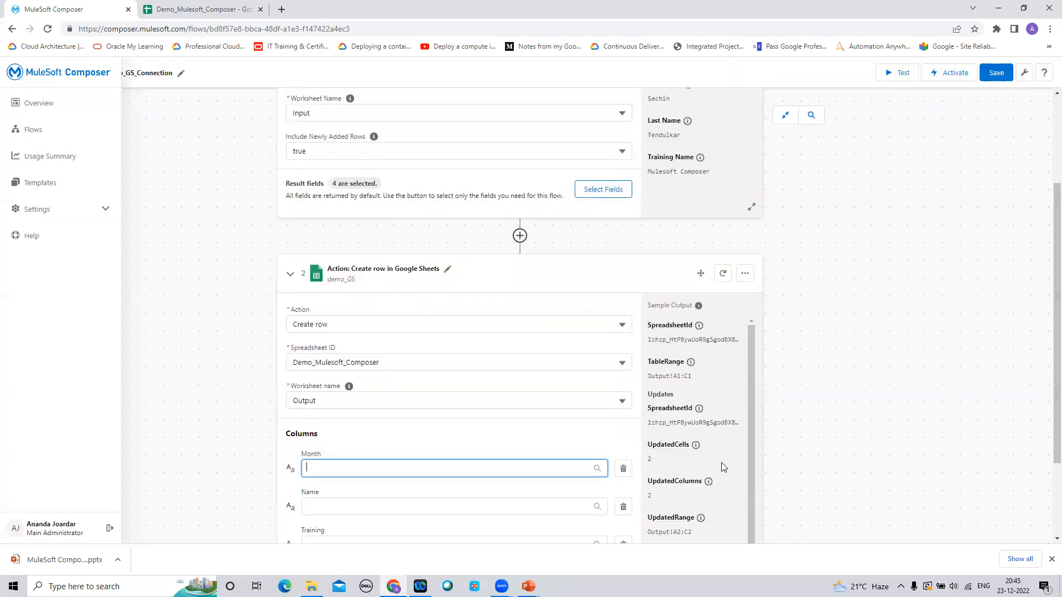
Fill the Name column with a custom expression joining the trigger row's First Name and Last Name, and apply it
{"action": "left_click_drag", "start_coordinate": [1055, 300], "coordinate": [1043, 443]}
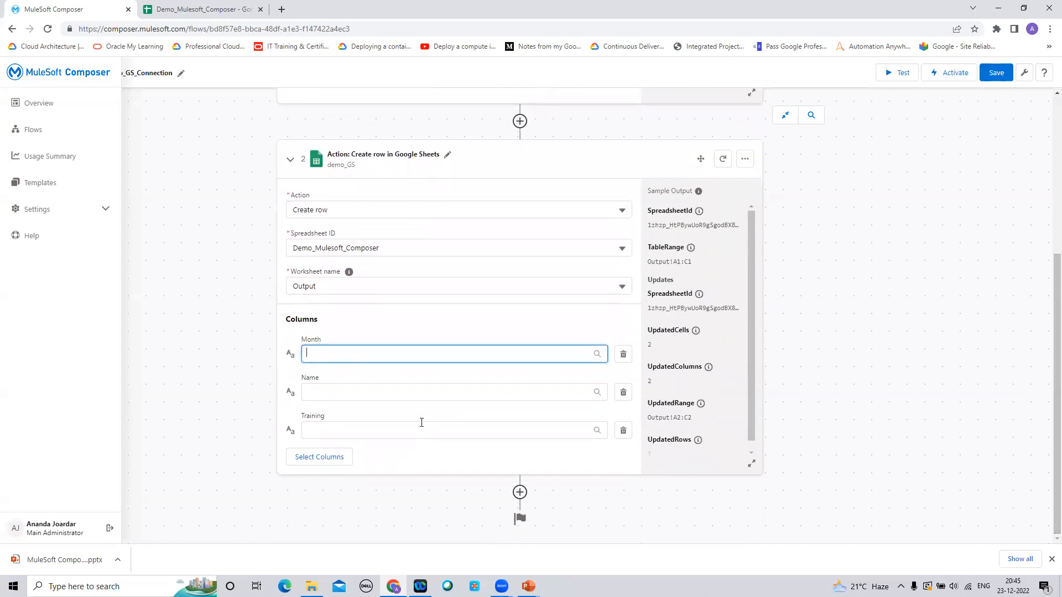
{"action": "left_click", "coordinate": [411, 394]}
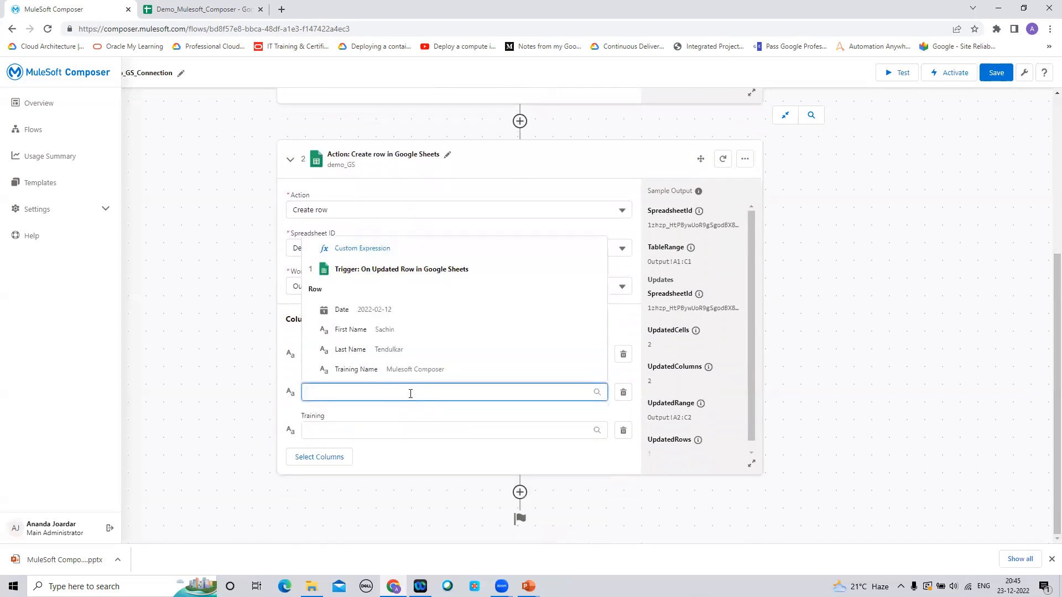
{"action": "left_click", "coordinate": [386, 251]}
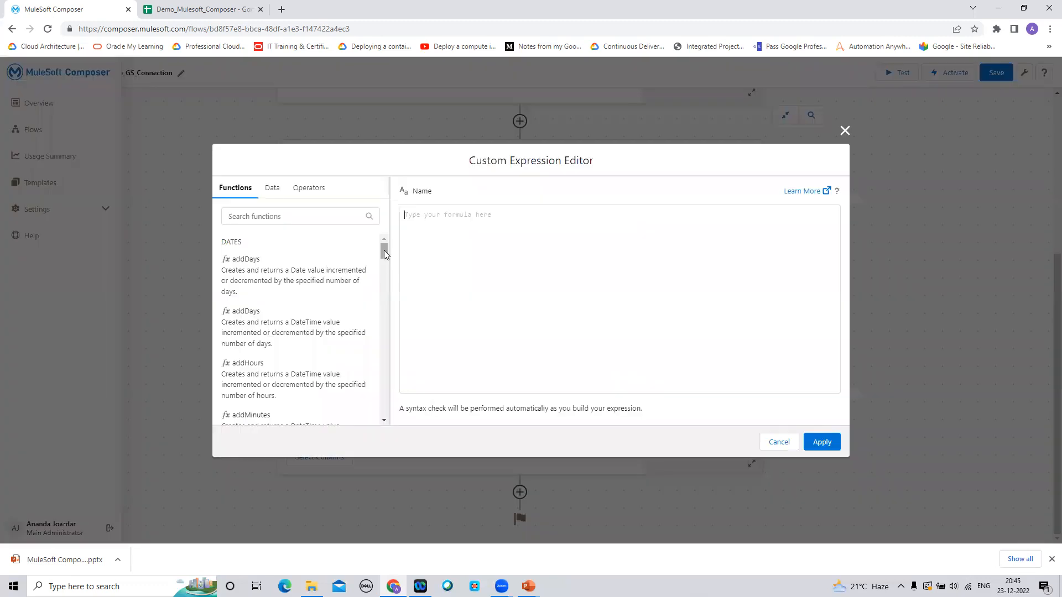
{"action": "left_click", "coordinate": [277, 194]}
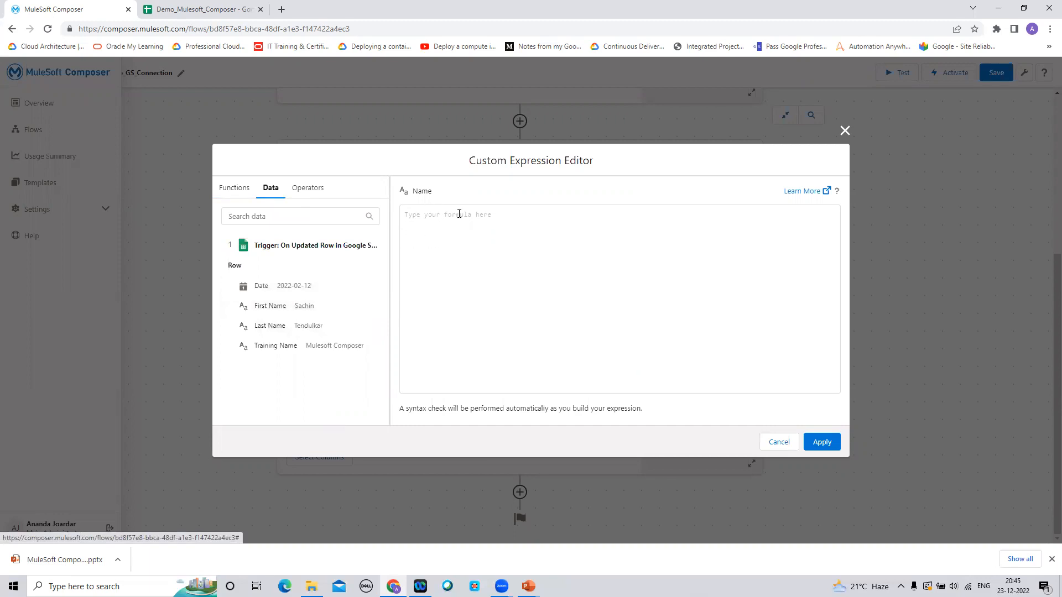
{"action": "left_click", "coordinate": [289, 310]}
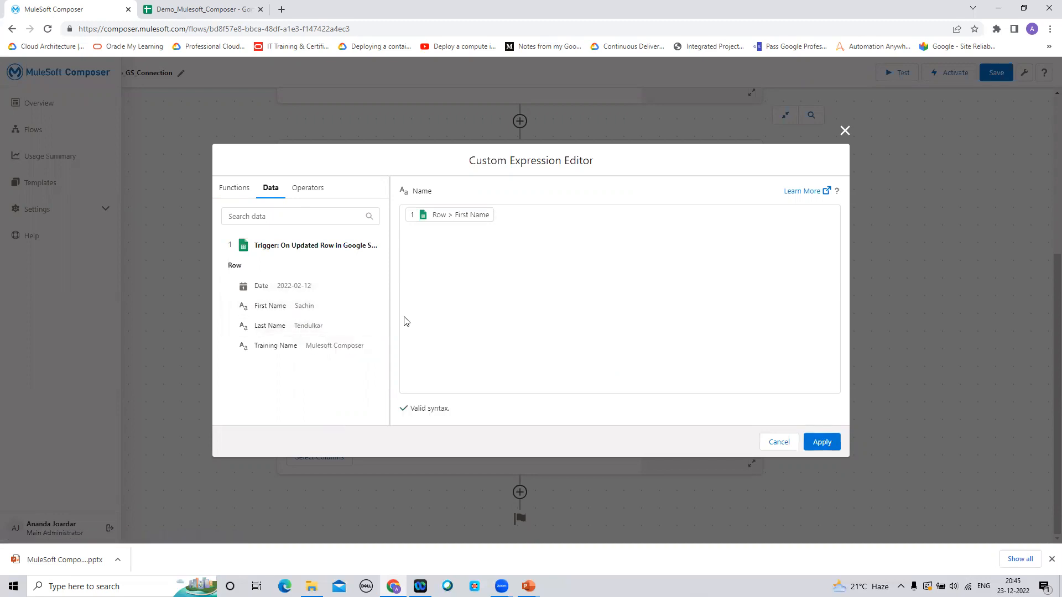
{"action": "left_click", "coordinate": [309, 329]}
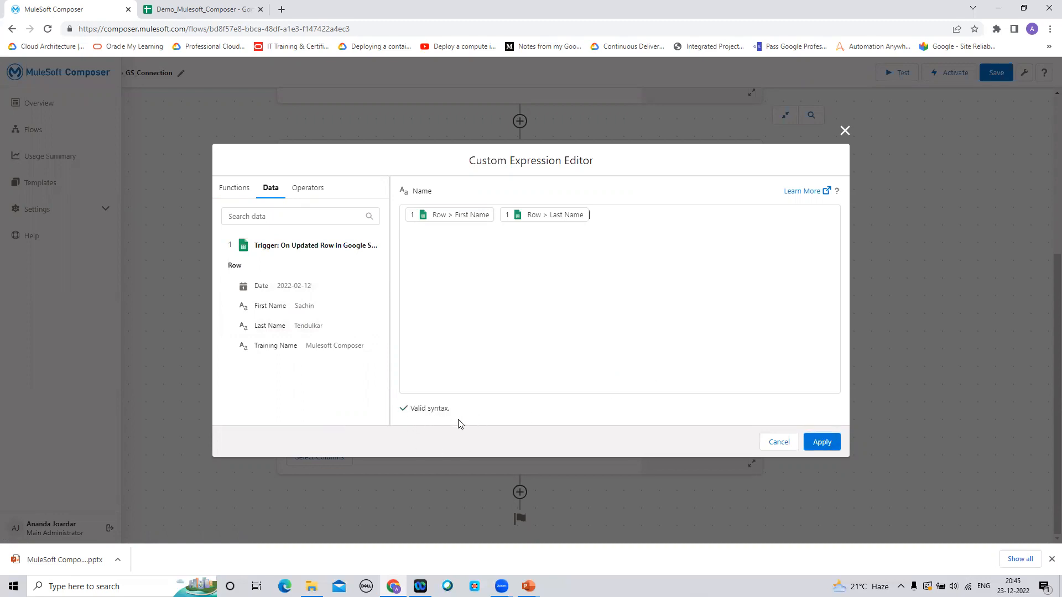
{"action": "left_click", "coordinate": [829, 442]}
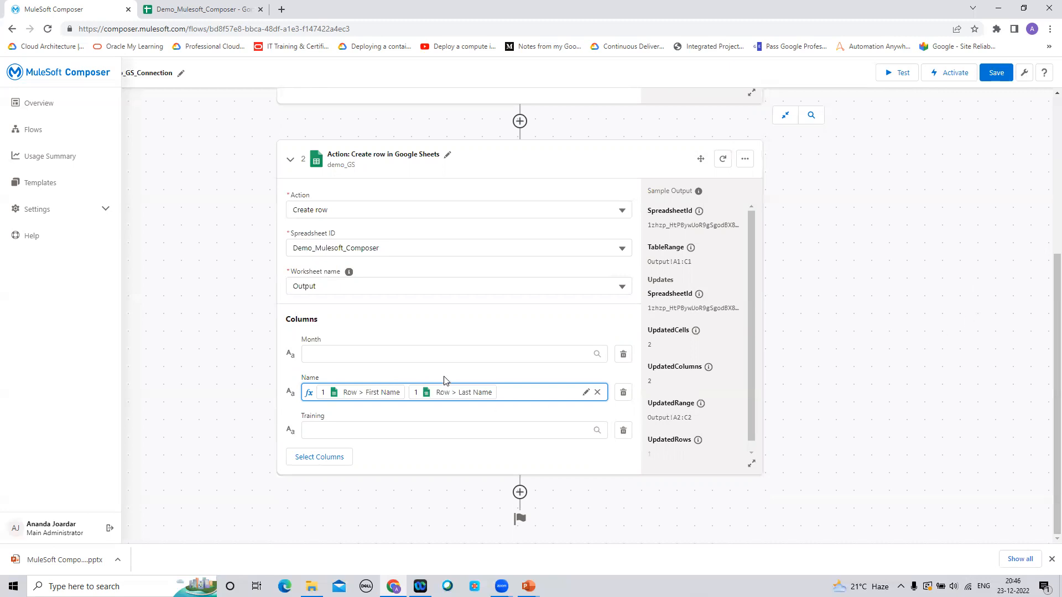
Fill the Month column with the custom expression month(now()), using the date functions, and apply it
{"action": "left_click", "coordinate": [431, 350]}
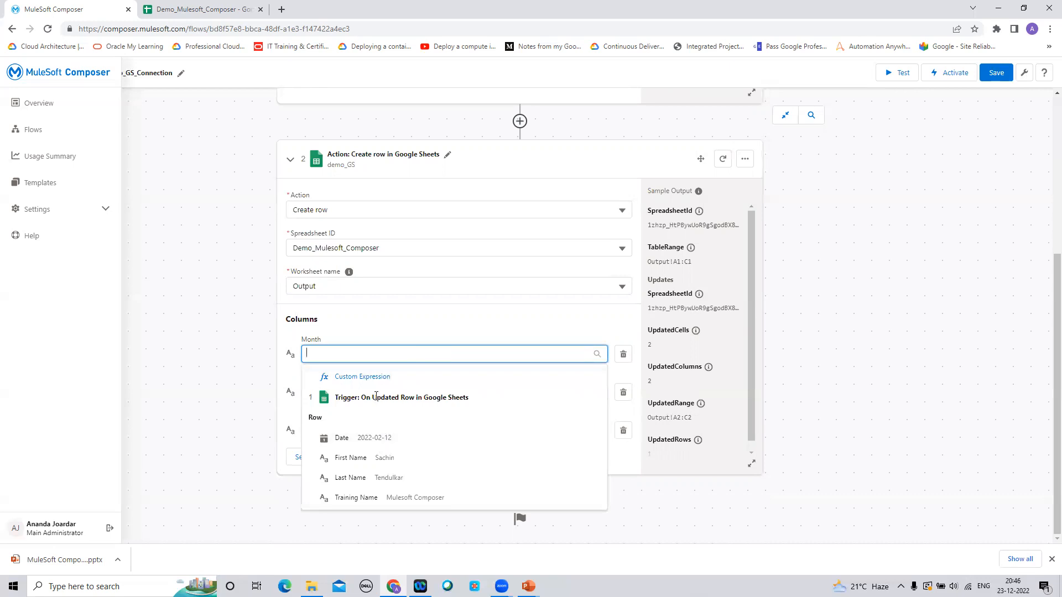
{"action": "left_click", "coordinate": [372, 379]}
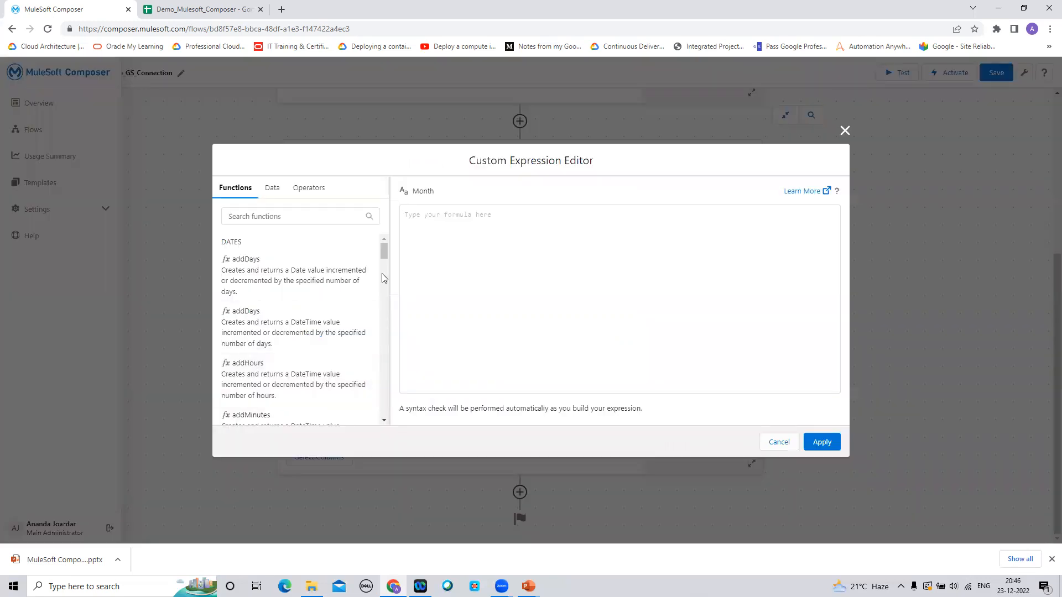
{"action": "left_click_drag", "start_coordinate": [383, 254], "coordinate": [383, 278]}
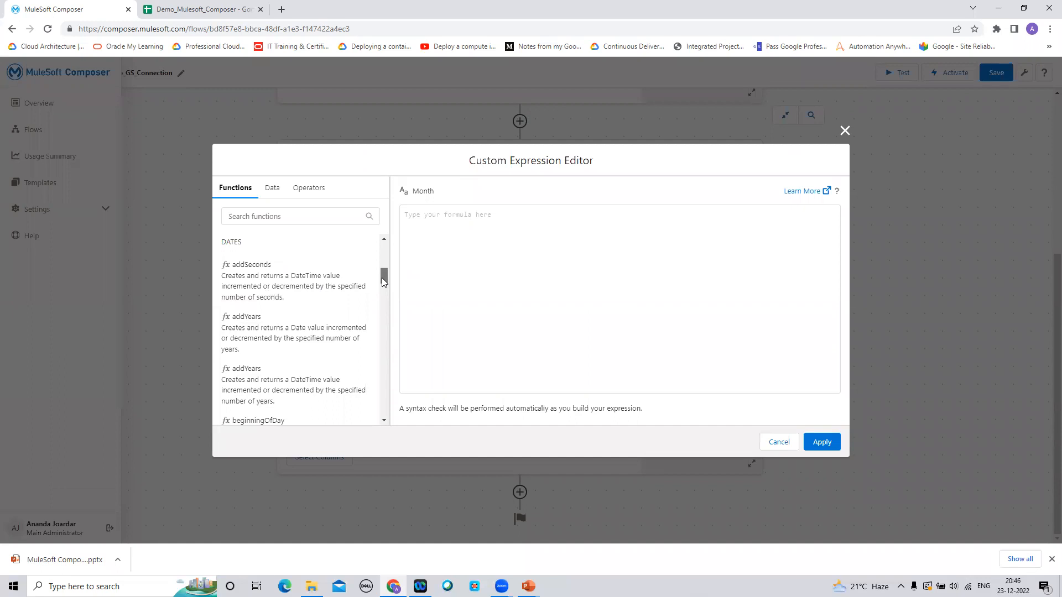
{"action": "left_click", "coordinate": [384, 421]}
{"action": "left_click_drag", "start_coordinate": [384, 421], "coordinate": [384, 421]}
{"action": "left_click", "coordinate": [384, 422]}
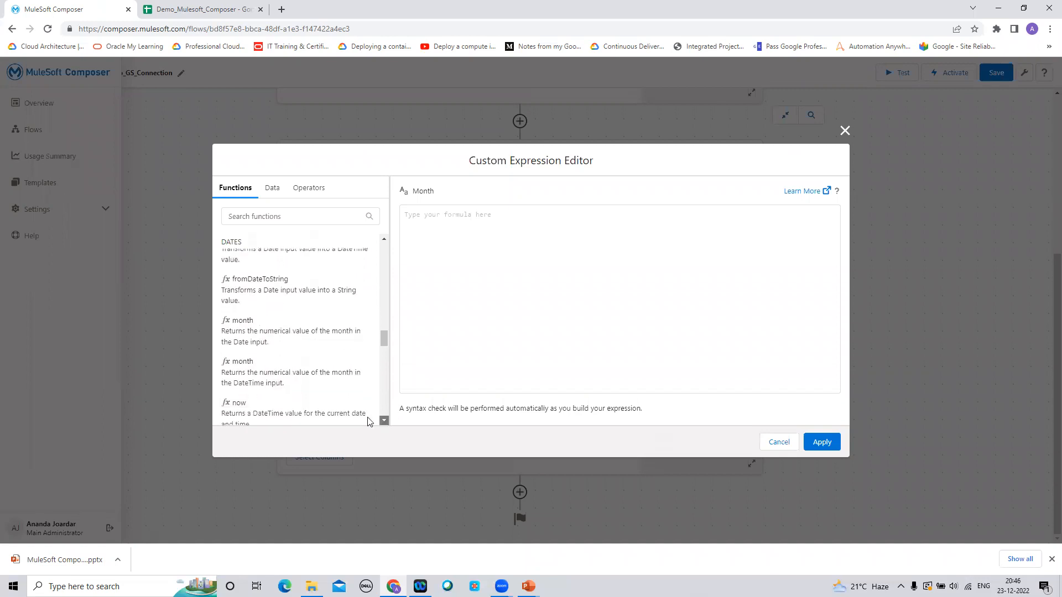
{"action": "left_click", "coordinate": [269, 315]}
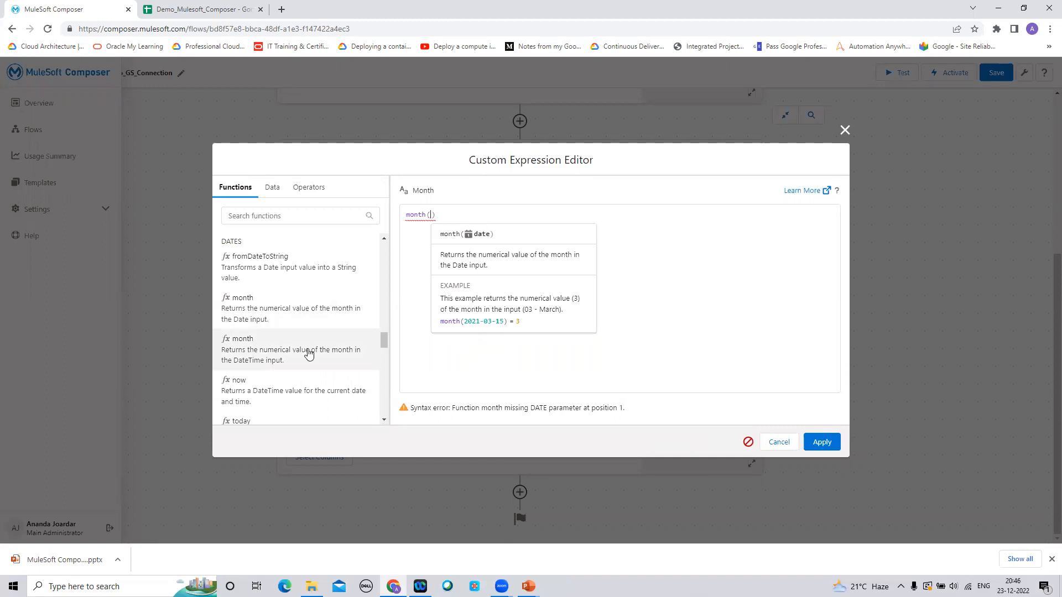
{"action": "left_click", "coordinate": [288, 386]}
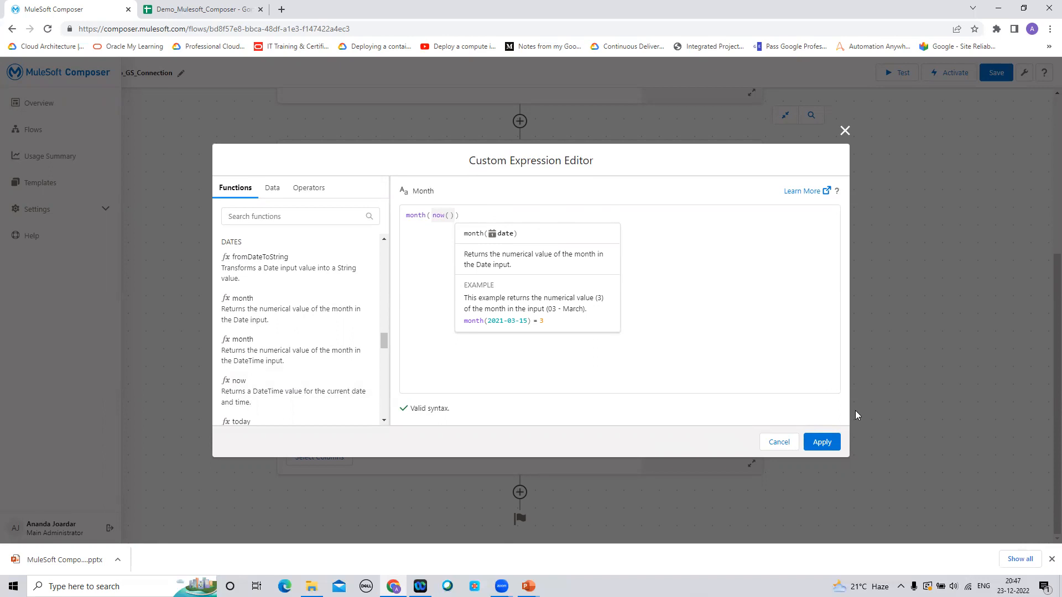
{"action": "left_click", "coordinate": [826, 444]}
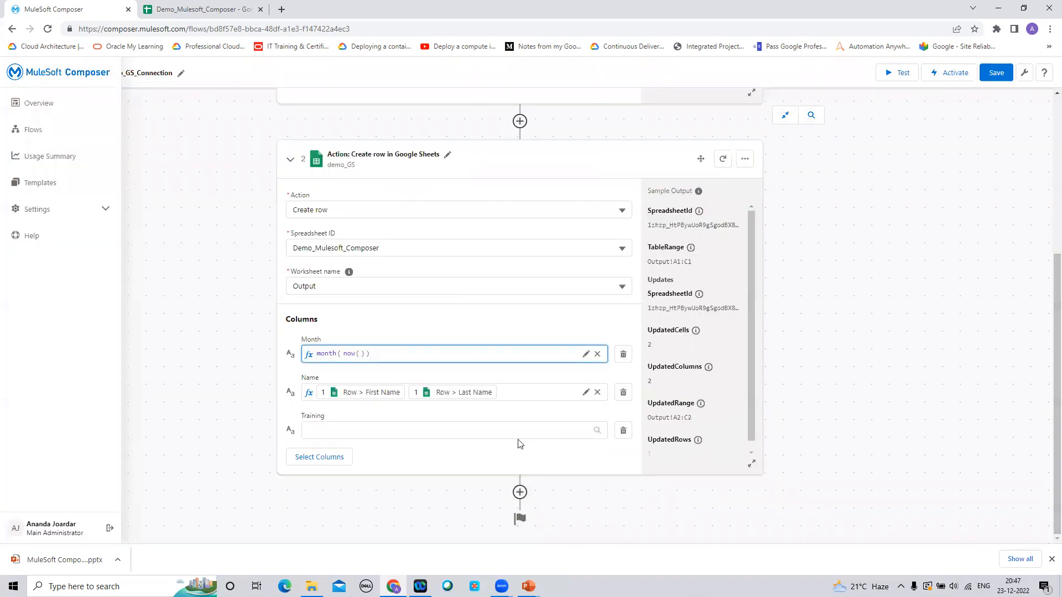
Open a custom expression for the Training column and check the spreadsheet's Input and Output worksheets before returning to the flow
{"action": "left_click", "coordinate": [487, 431]}
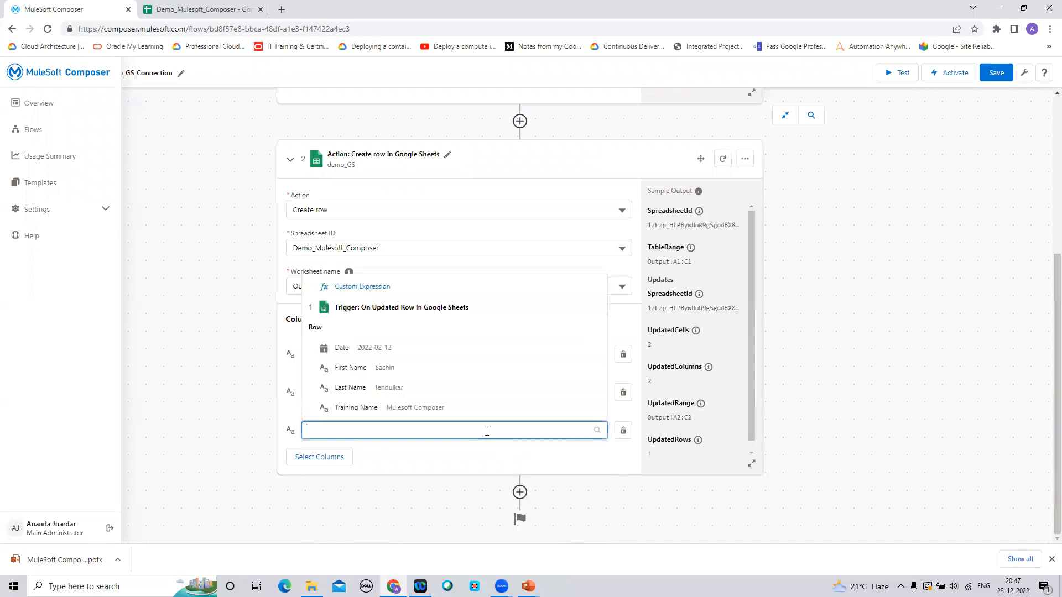
{"action": "left_click", "coordinate": [403, 292]}
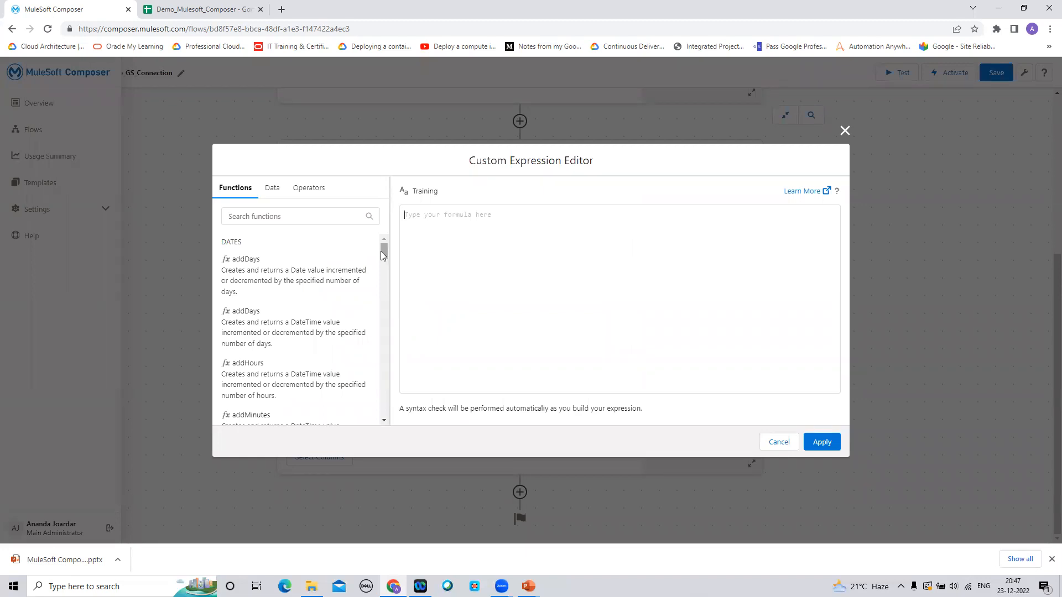
{"action": "left_click", "coordinate": [209, 11]}
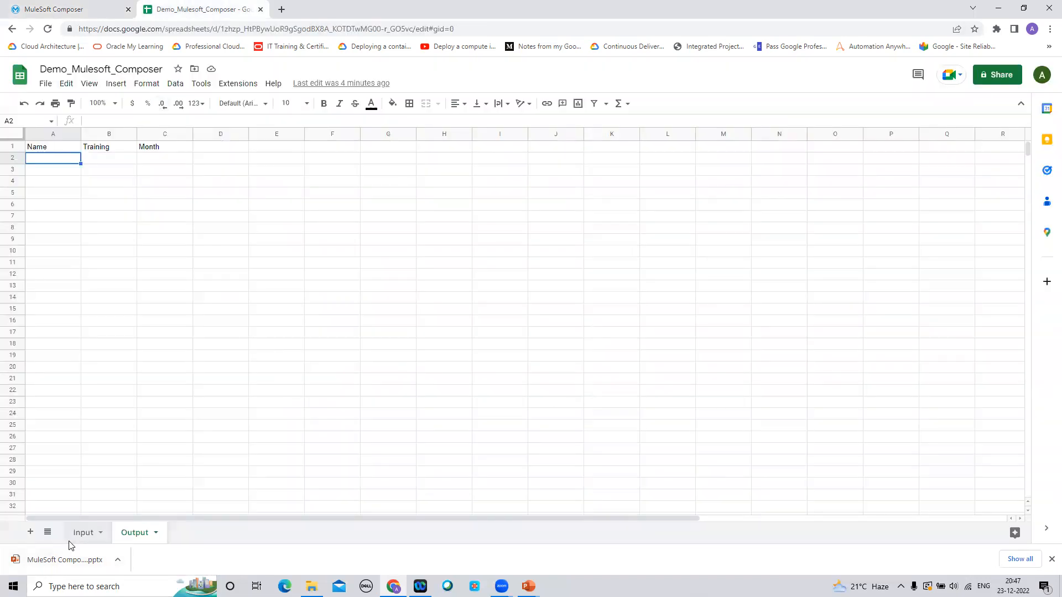
{"action": "left_click", "coordinate": [83, 533]}
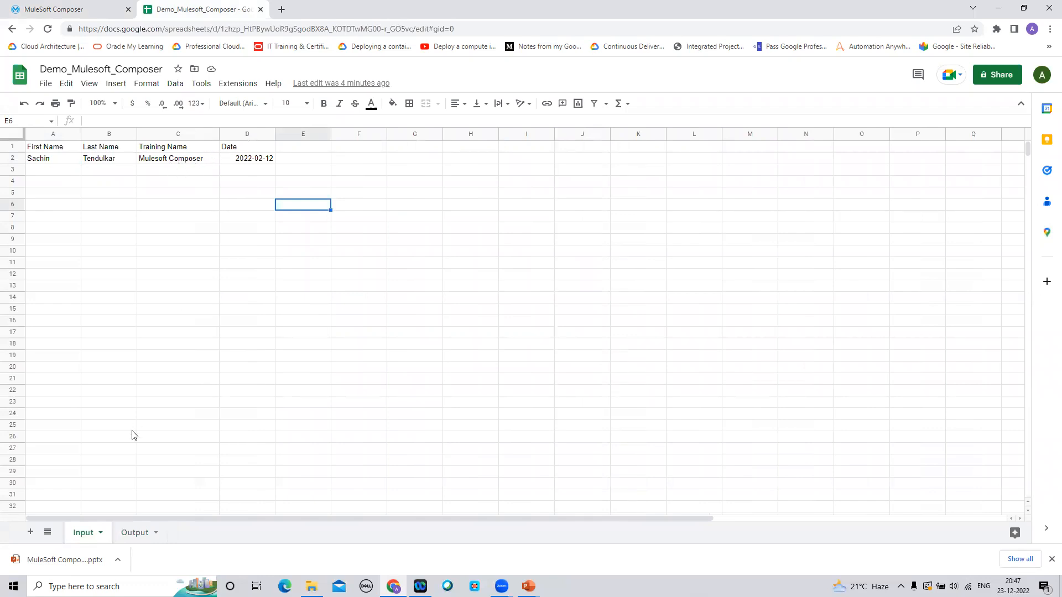
{"action": "left_click", "coordinate": [136, 533]}
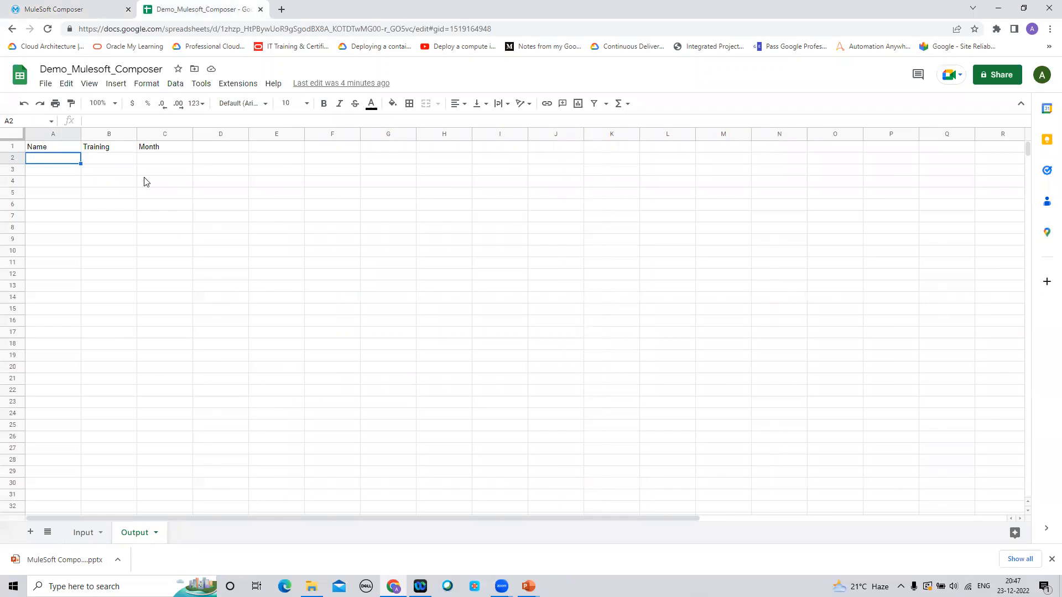
{"action": "left_click", "coordinate": [72, 10]}
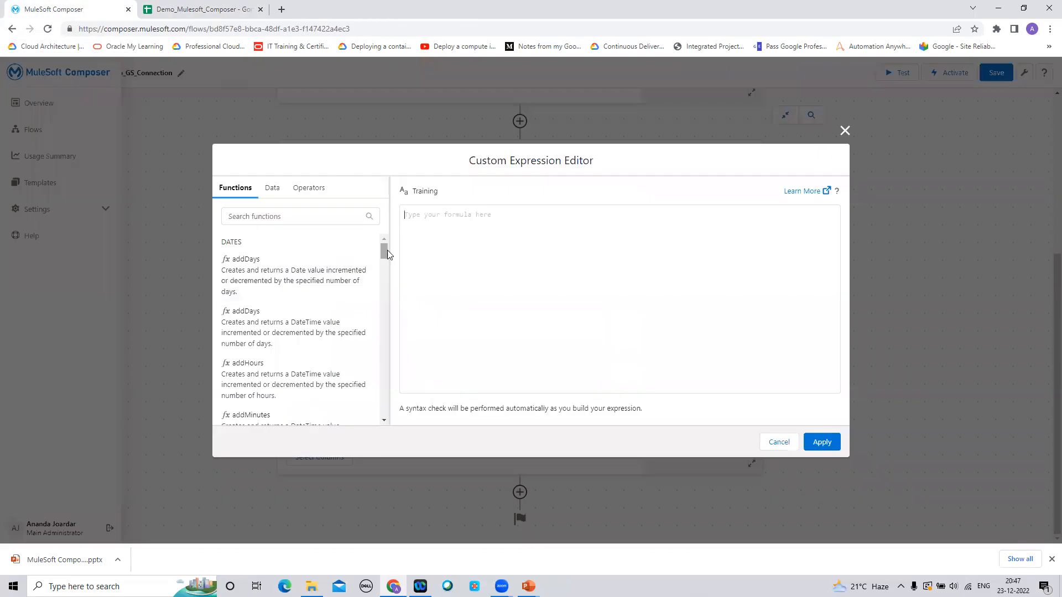
Build the Training expression with the last function, using the trigger row's Training Name as text and 8 as amount
{"action": "scroll", "coordinate": [382, 424], "scroll_direction": "down", "scroll_amount": 10}
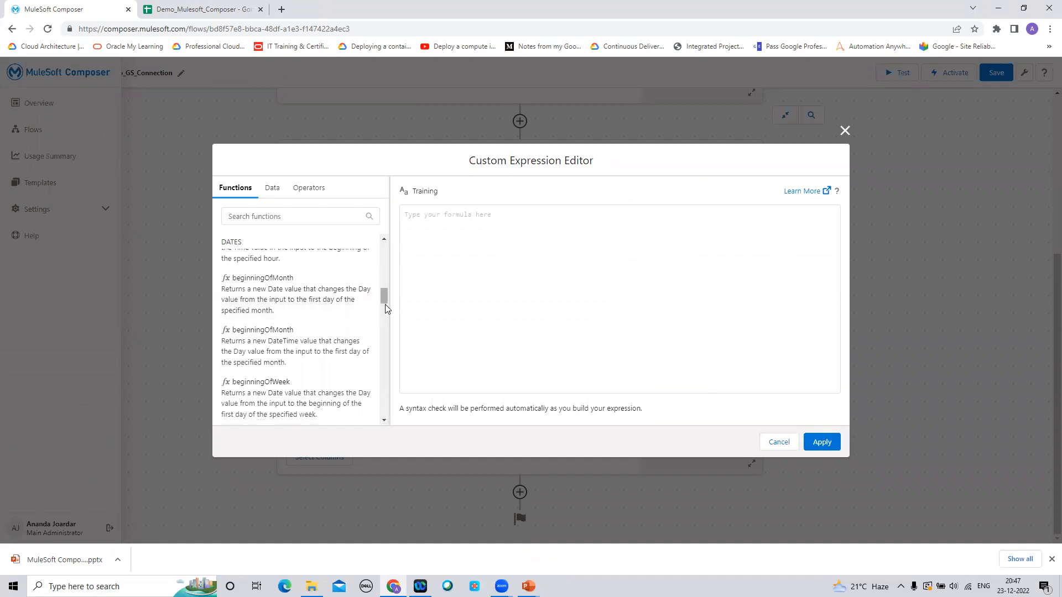
{"action": "left_click_drag", "start_coordinate": [384, 299], "coordinate": [374, 384]}
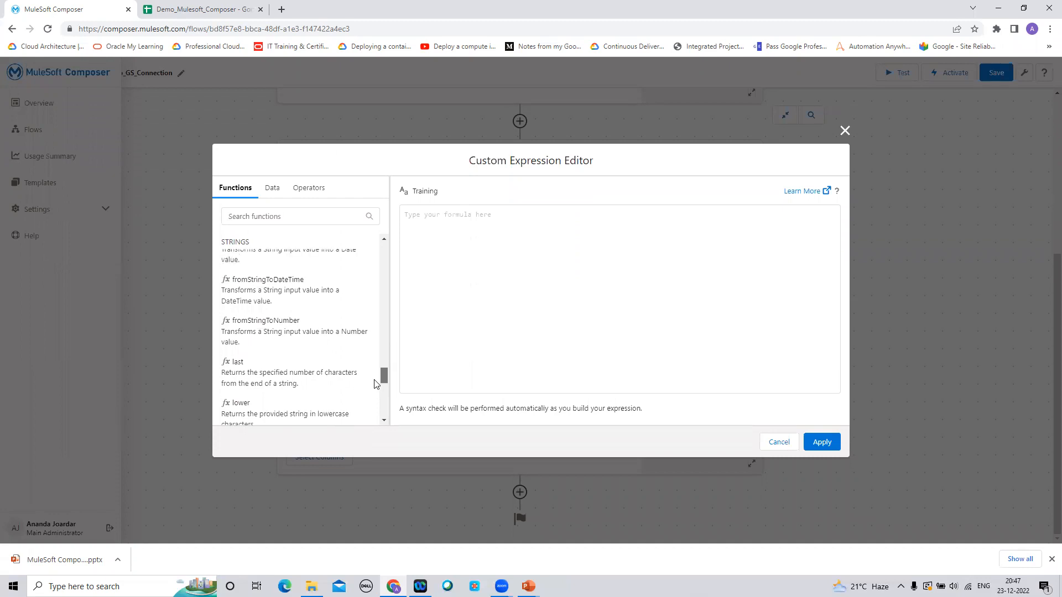
{"action": "scroll", "coordinate": [375, 385], "scroll_direction": "down", "scroll_amount": 1}
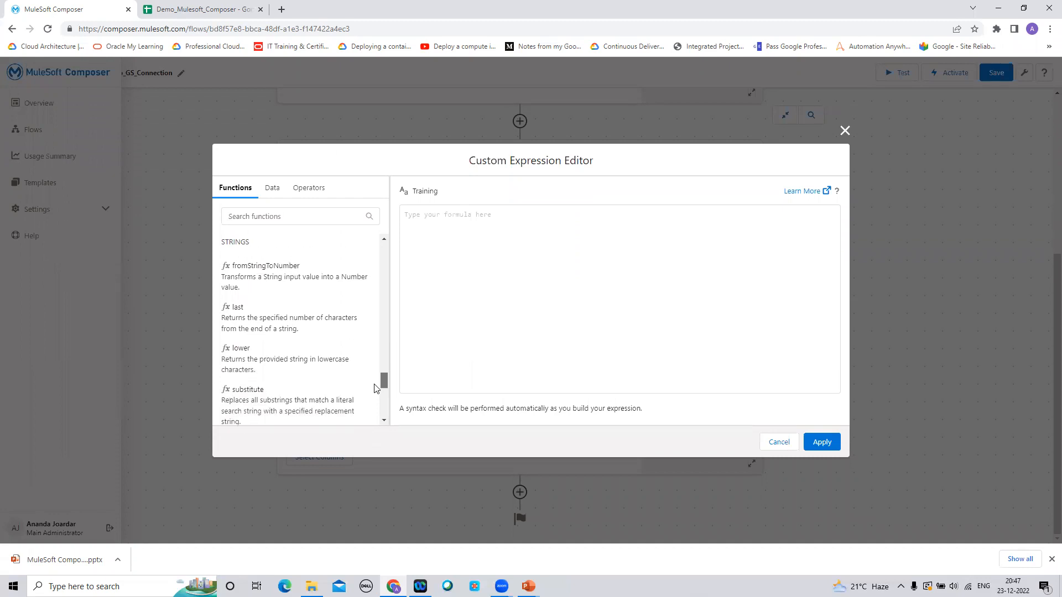
{"action": "left_click", "coordinate": [299, 323]}
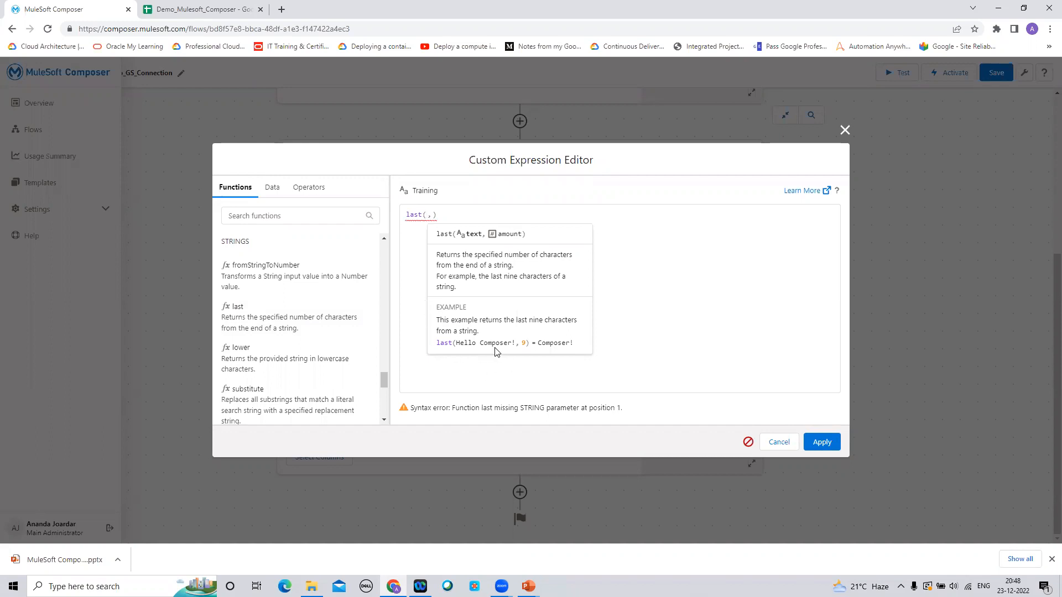
{"action": "left_click", "coordinate": [271, 191]}
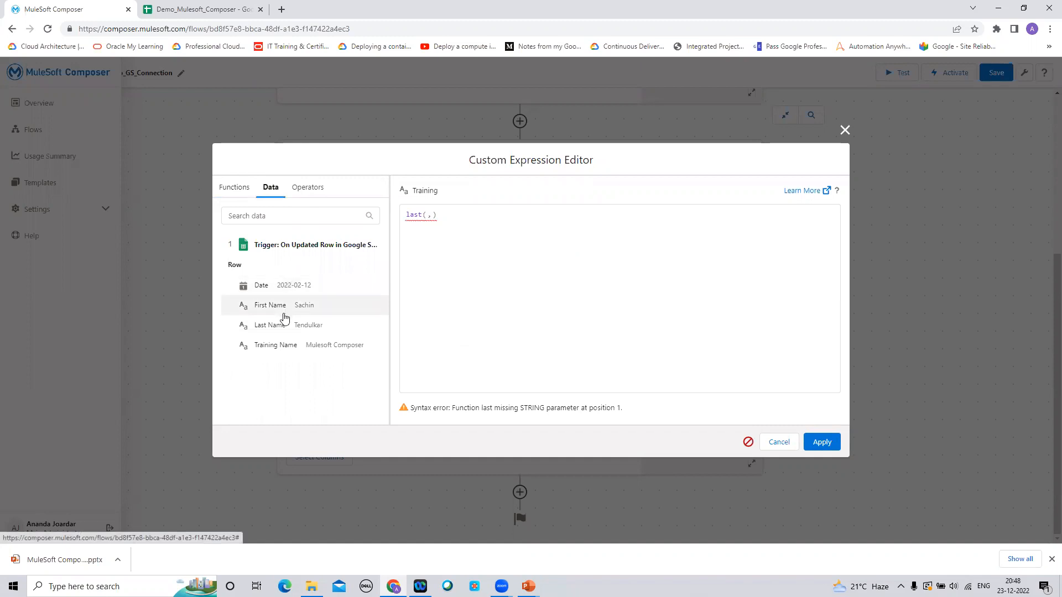
{"action": "left_click", "coordinate": [274, 348]}
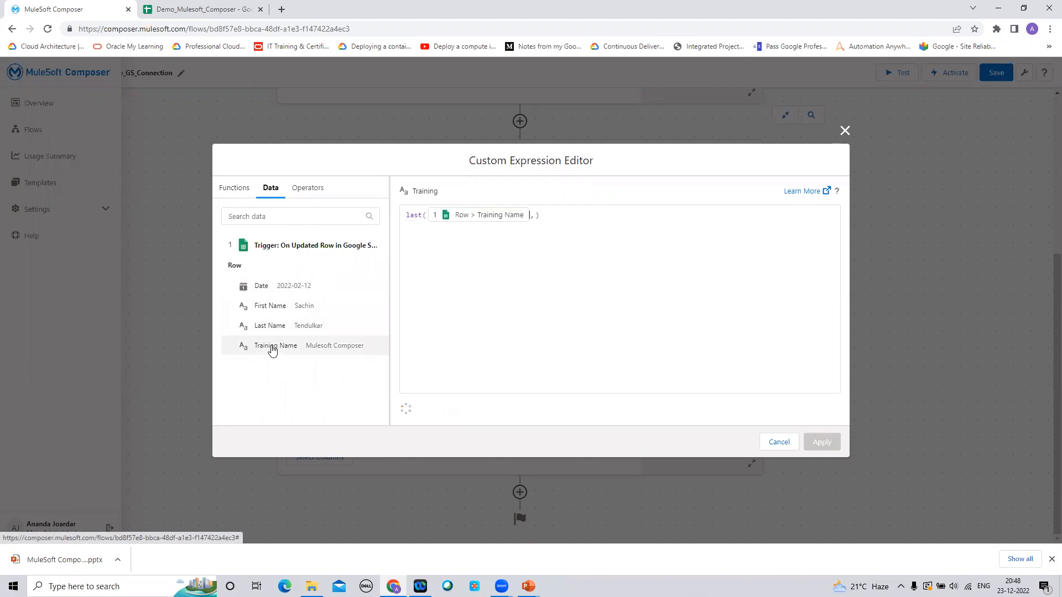
{"action": "left_click", "coordinate": [535, 215]}
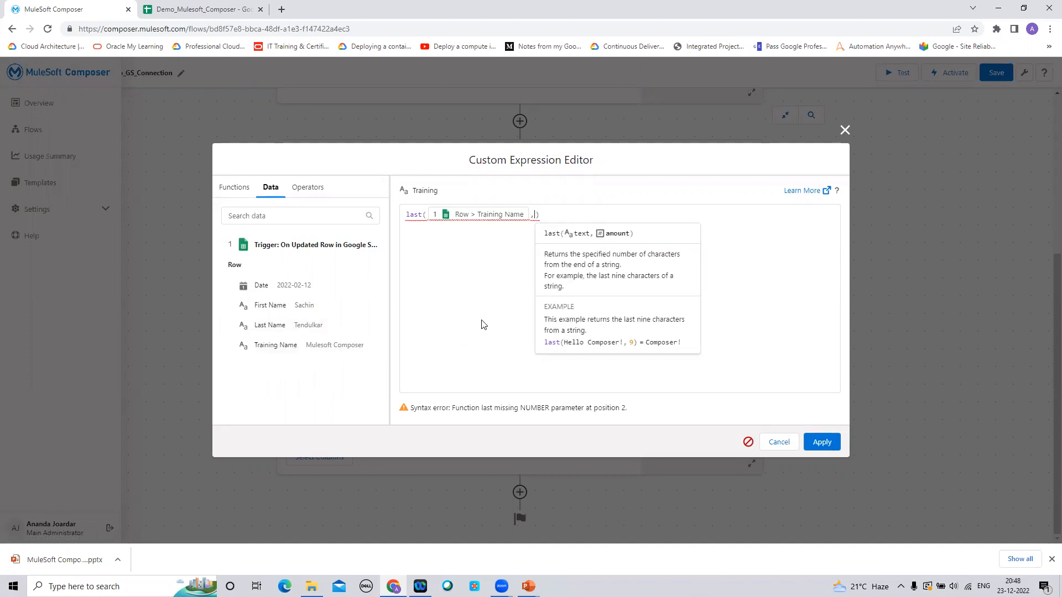
{"action": "type", "text": "8"}
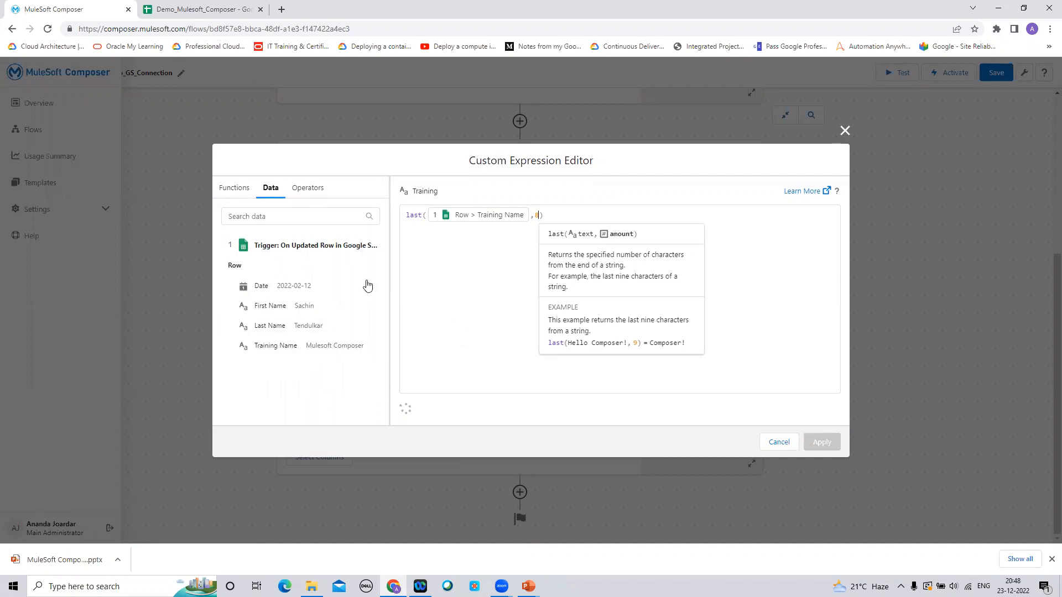
{"action": "left_click", "coordinate": [238, 191]}
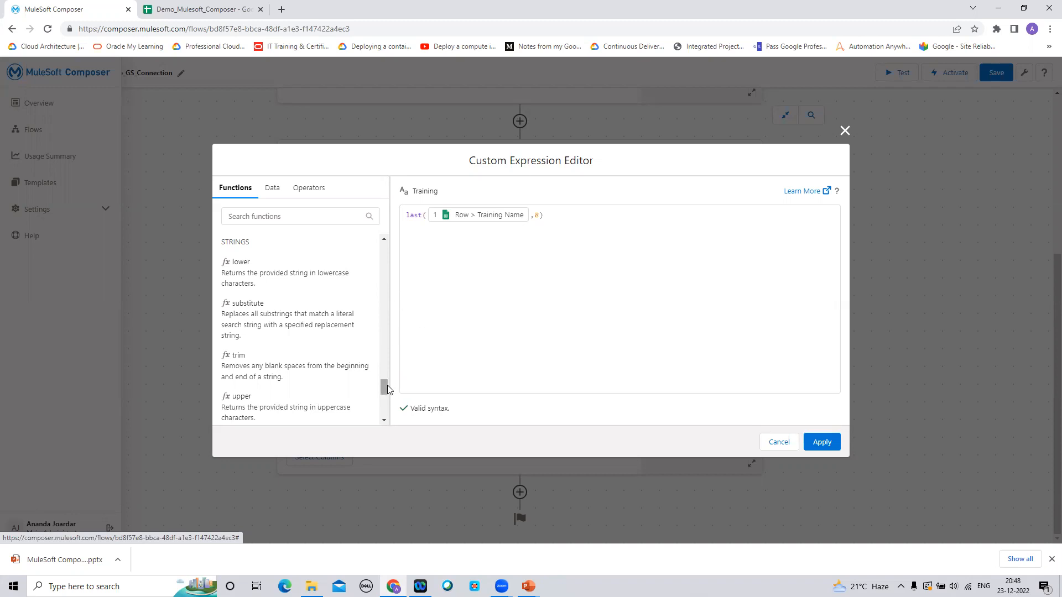
{"action": "left_click_drag", "start_coordinate": [385, 387], "coordinate": [379, 386]}
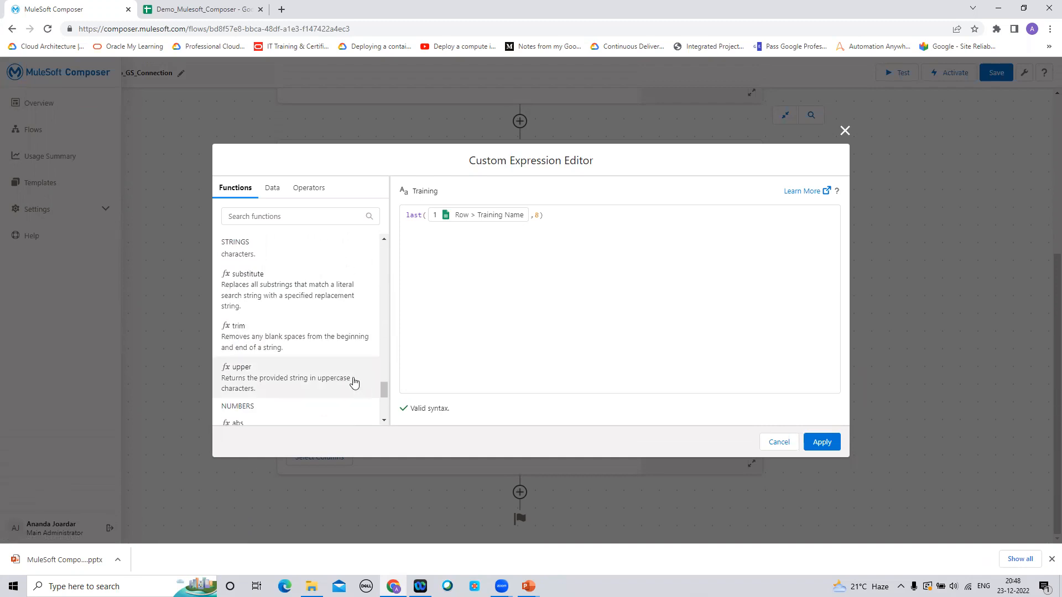
{"action": "left_click", "coordinate": [407, 216]}
{"action": "left_click", "coordinate": [248, 381]}
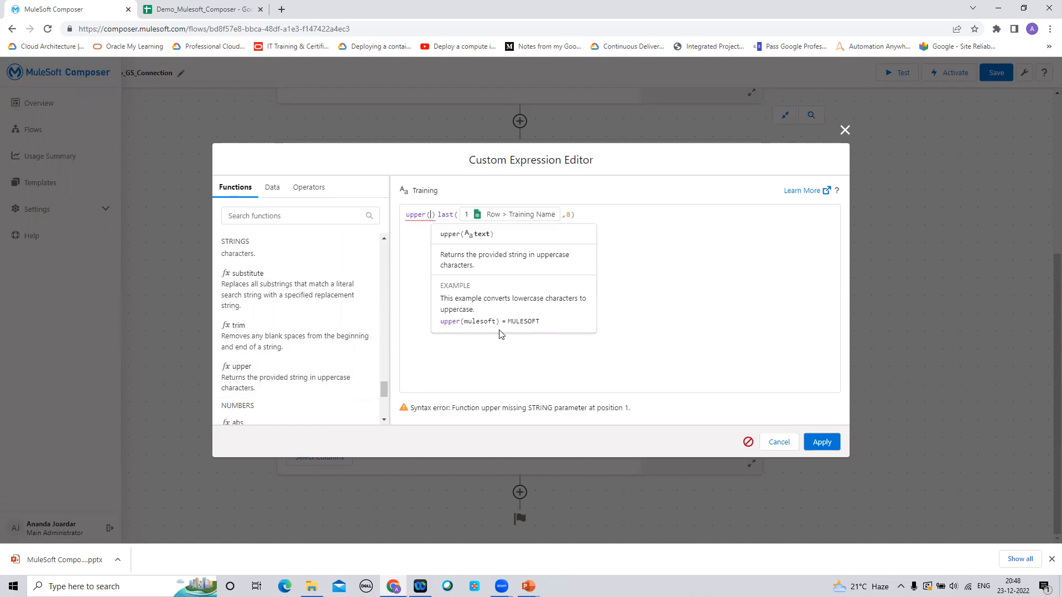
{"action": "left_click", "coordinate": [436, 216]}
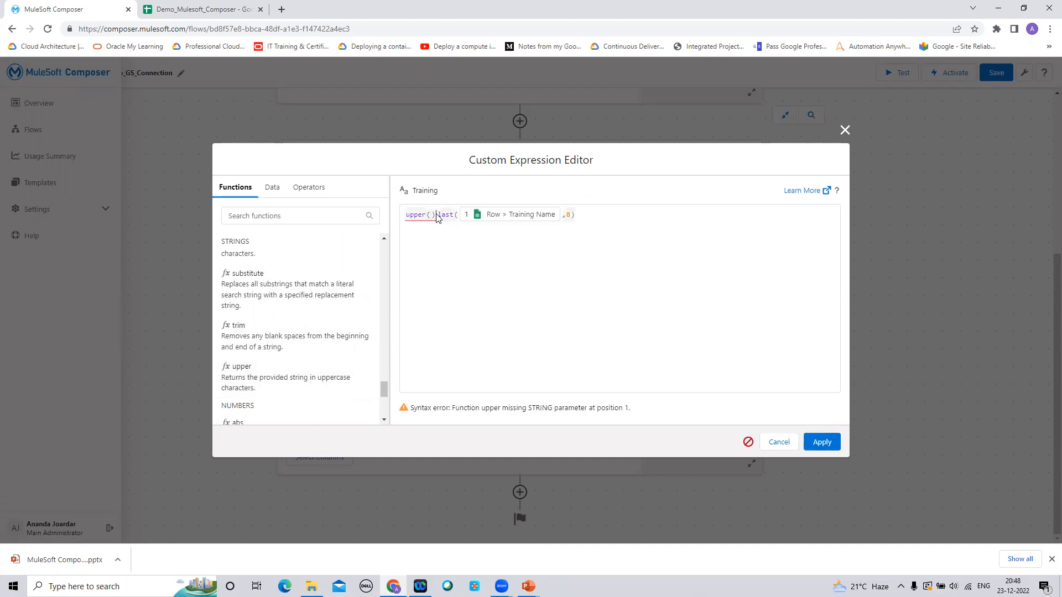
{"action": "key", "text": "BackSpace"}
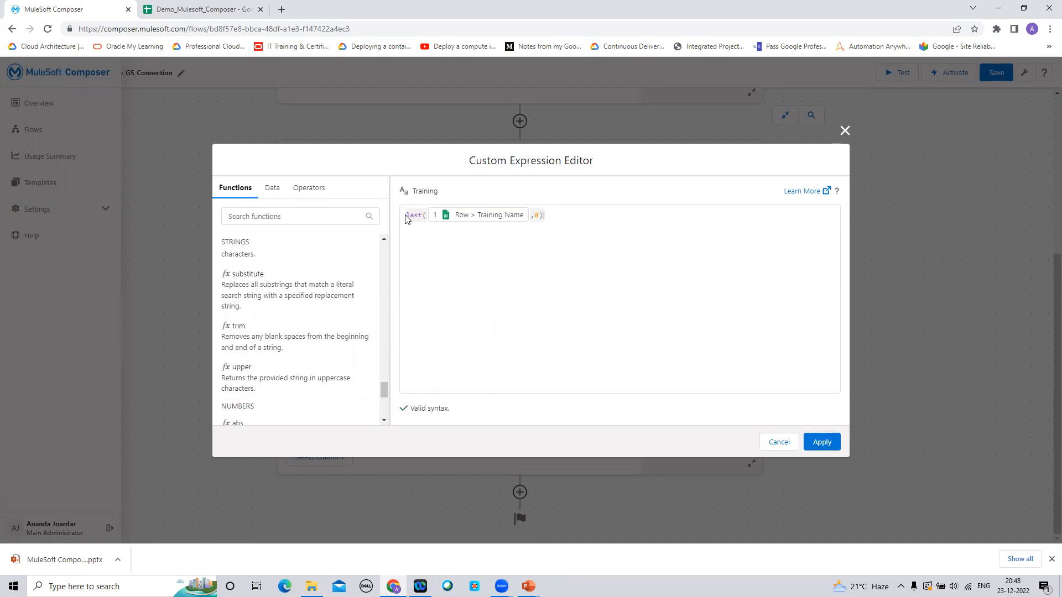
Wrap the Training column's last expression inside the upper function, apply it and save the flow
{"action": "left_click", "coordinate": [262, 384]}
{"action": "left_click", "coordinate": [561, 215]}
{"action": "left_click_drag", "start_coordinate": [583, 214], "coordinate": [439, 214]}
{"action": "key", "text": "ctrl+c"}
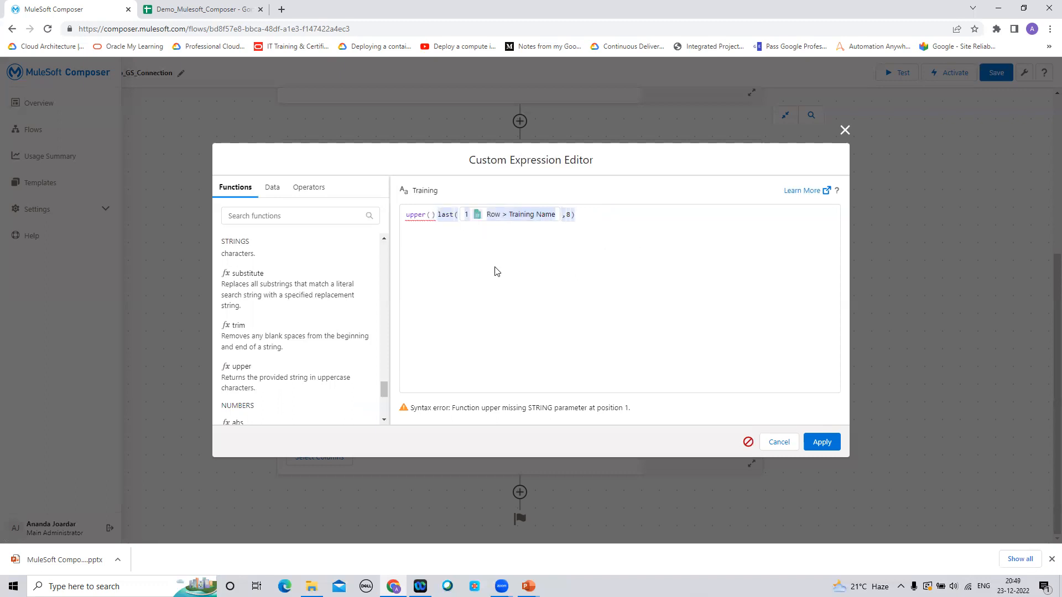
{"action": "key", "text": "BackSpace"}
{"action": "left_click", "coordinate": [430, 214]}
{"action": "key", "text": "ctrl+v"}
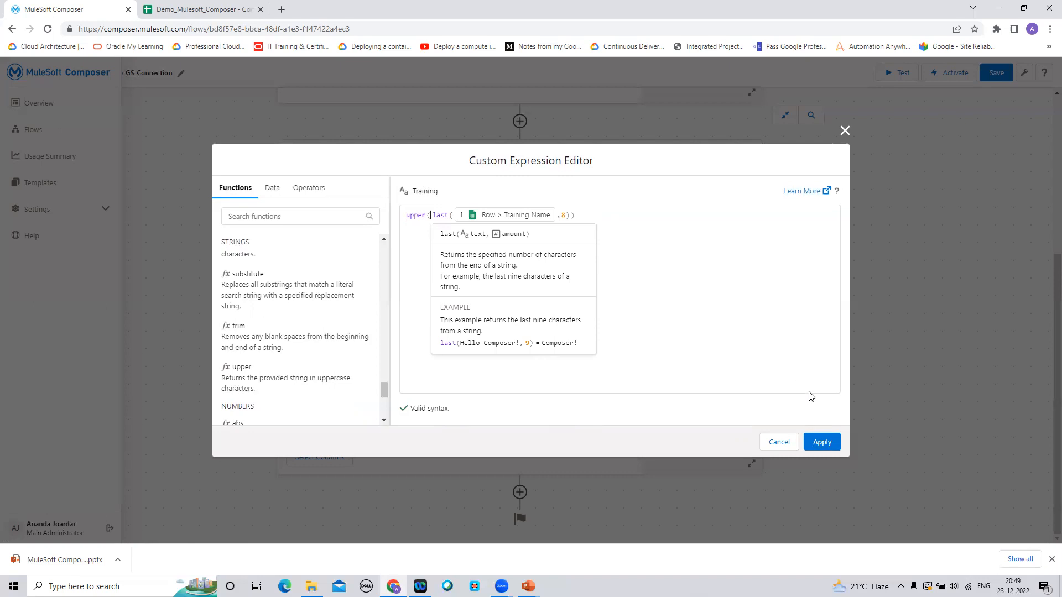
{"action": "left_click", "coordinate": [822, 443]}
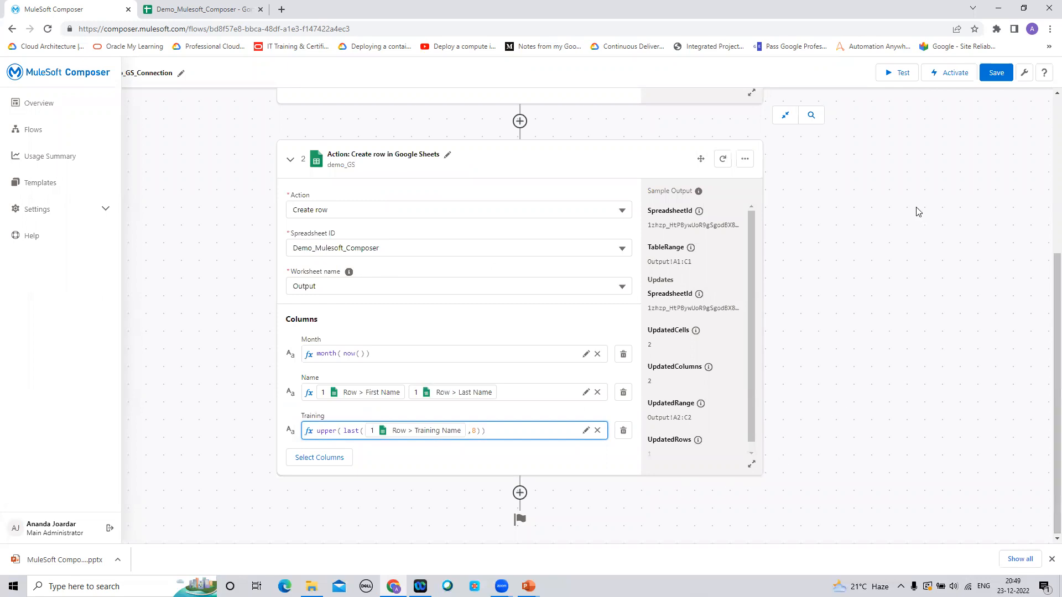
{"action": "left_click", "coordinate": [990, 74]}
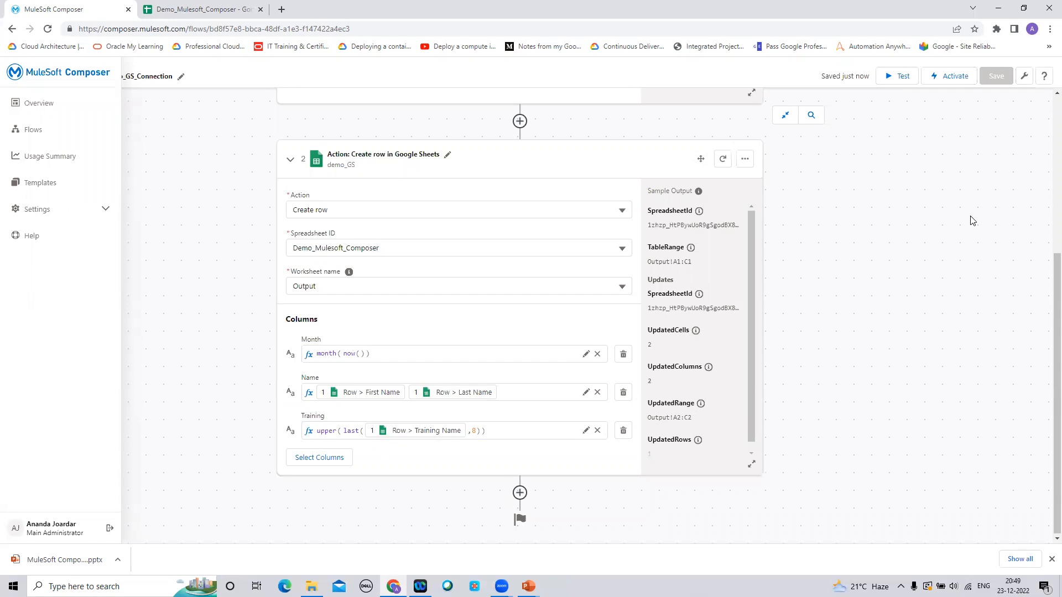
Start a test of the flow and trigger it by setting the Input worksheet row's Date to 2022-02-11
{"action": "left_click", "coordinate": [899, 81]}
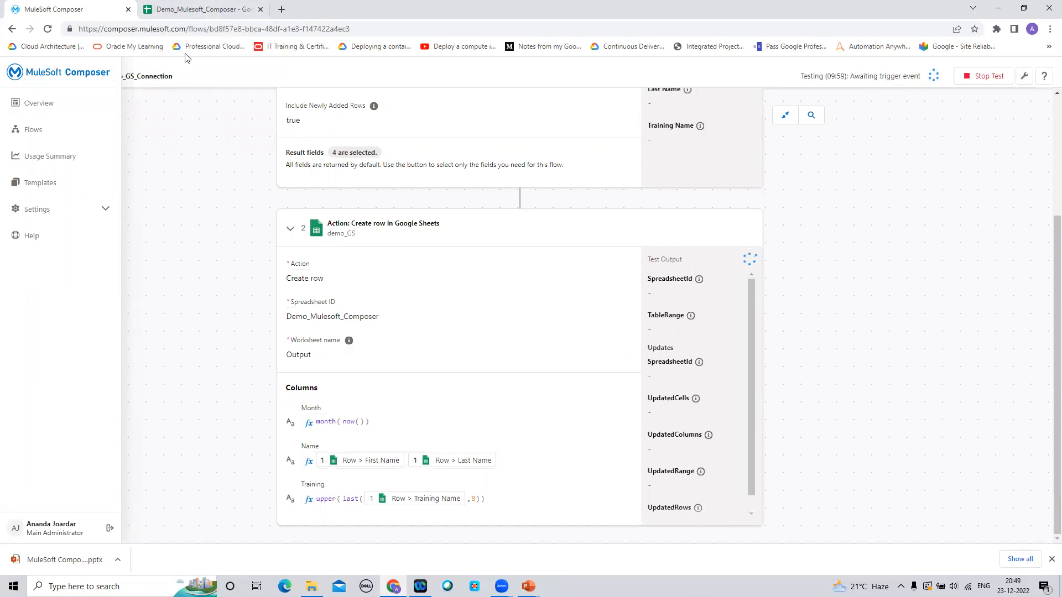
{"action": "left_click", "coordinate": [194, 10]}
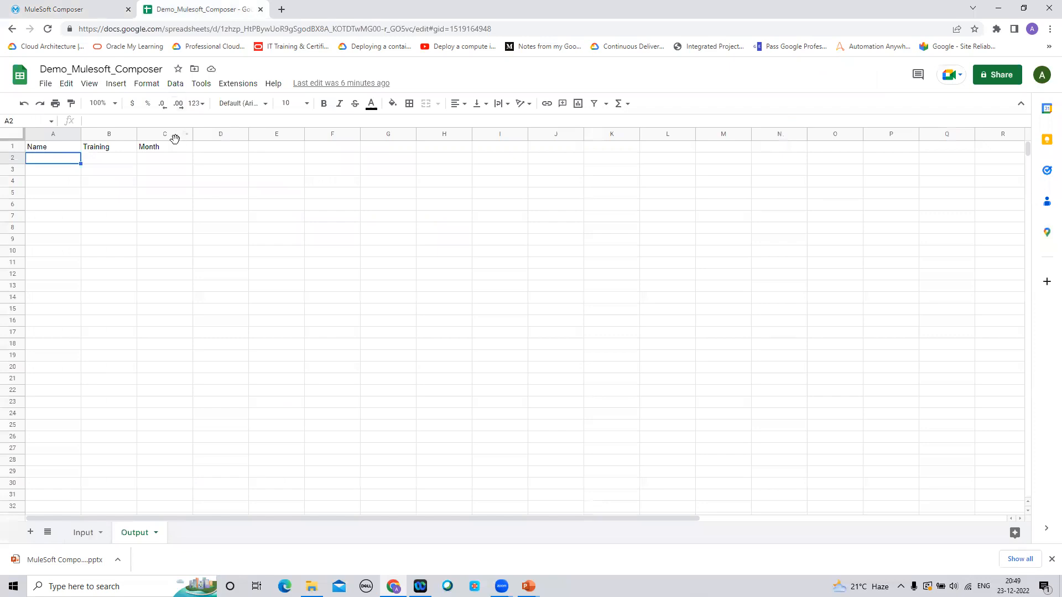
{"action": "left_click", "coordinate": [80, 533]}
{"action": "left_click", "coordinate": [256, 158]}
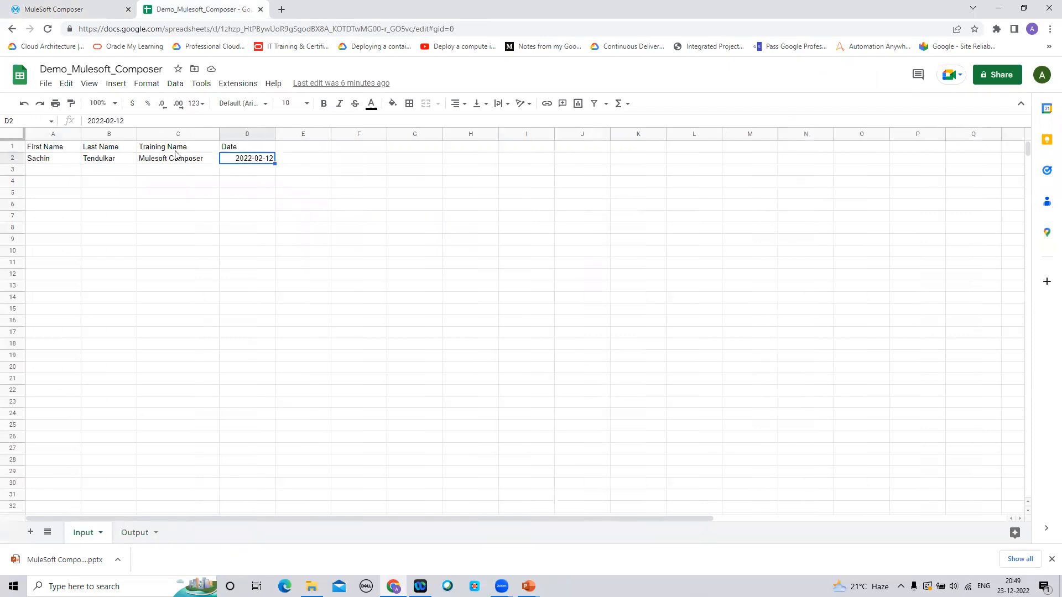
{"action": "key", "text": "BackSpace"}
{"action": "left_click", "coordinate": [217, 231]}
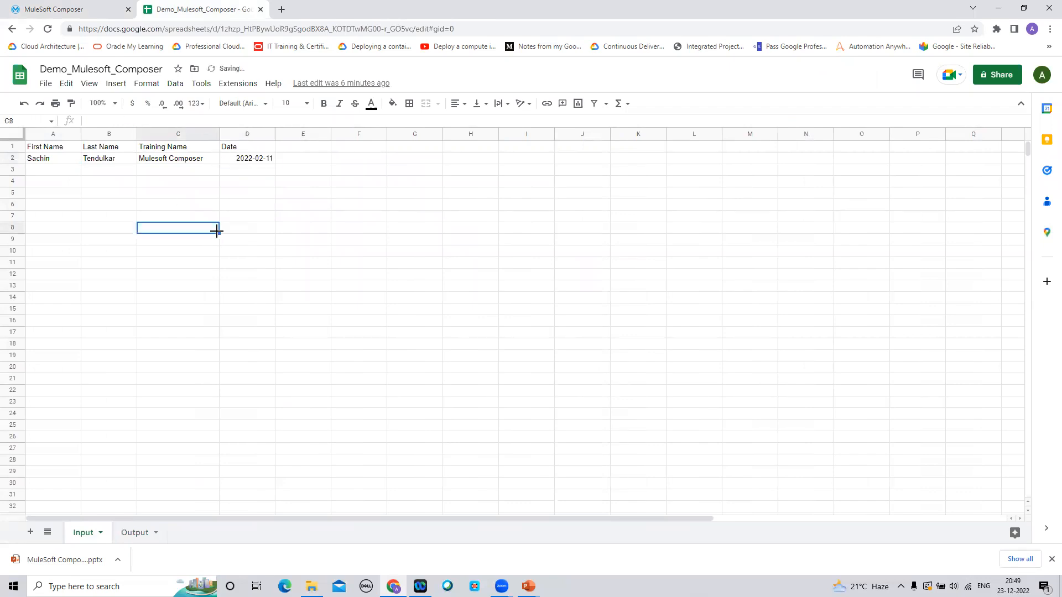
{"action": "left_click", "coordinate": [40, 16]}
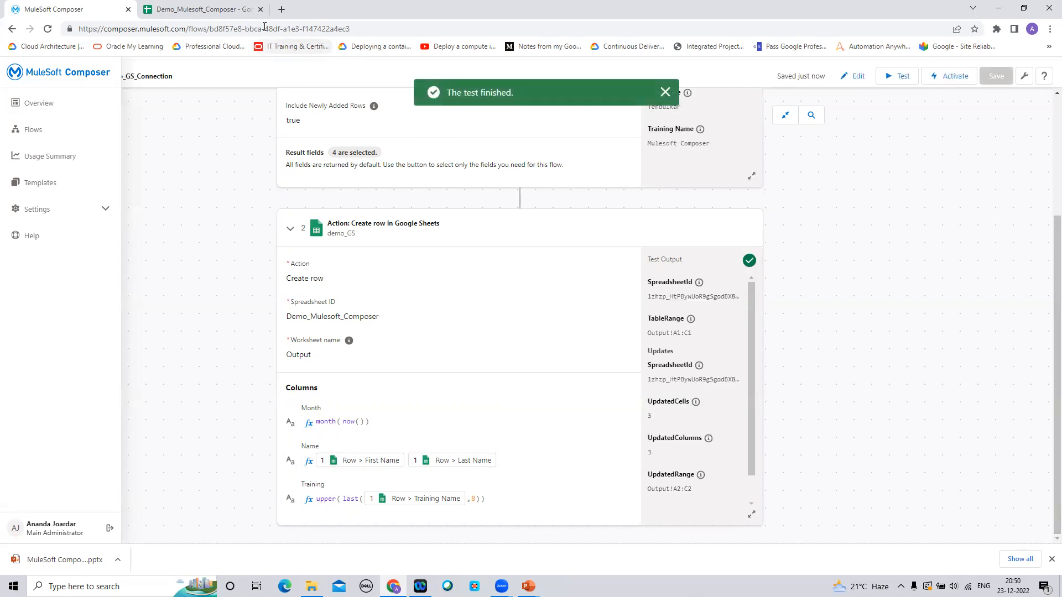
Check the test's new row in the spreadsheet's Output worksheet and widen the Name column to fit the full name
{"action": "left_click", "coordinate": [214, 9]}
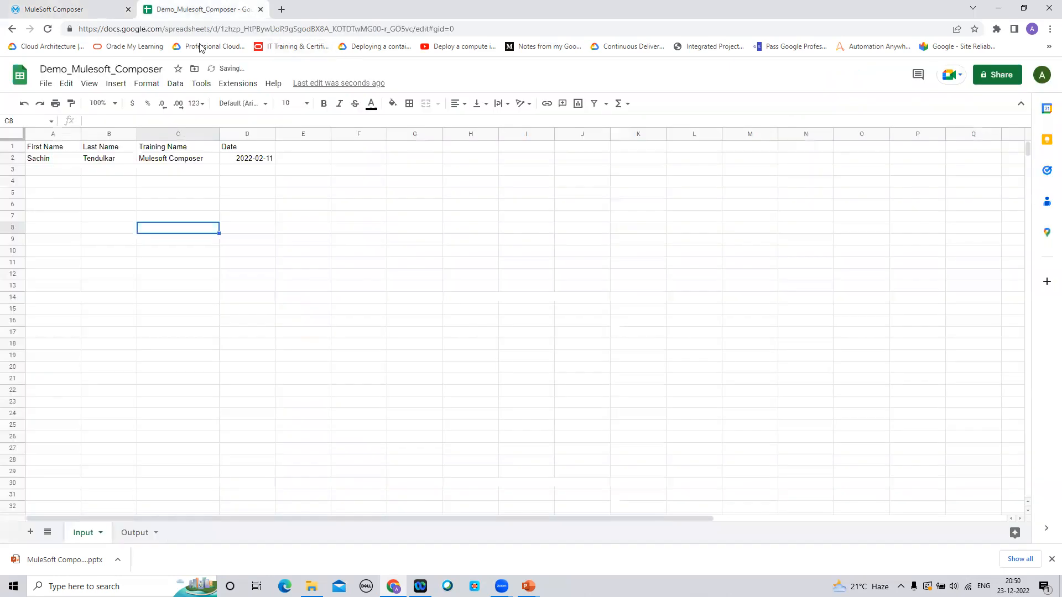
{"action": "left_click", "coordinate": [138, 531]}
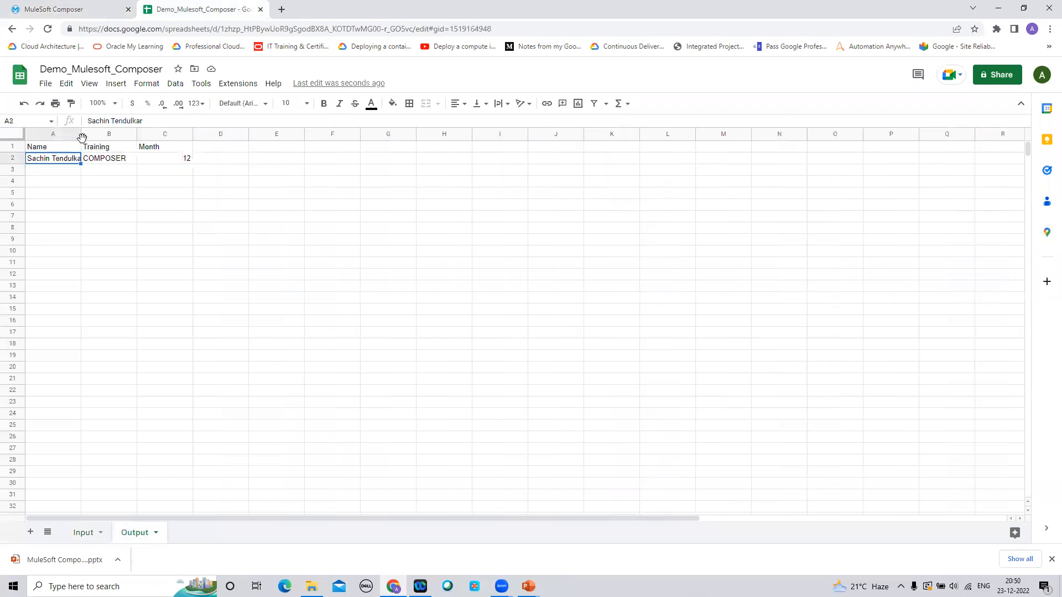
{"action": "left_click_drag", "start_coordinate": [82, 137], "coordinate": [143, 134]}
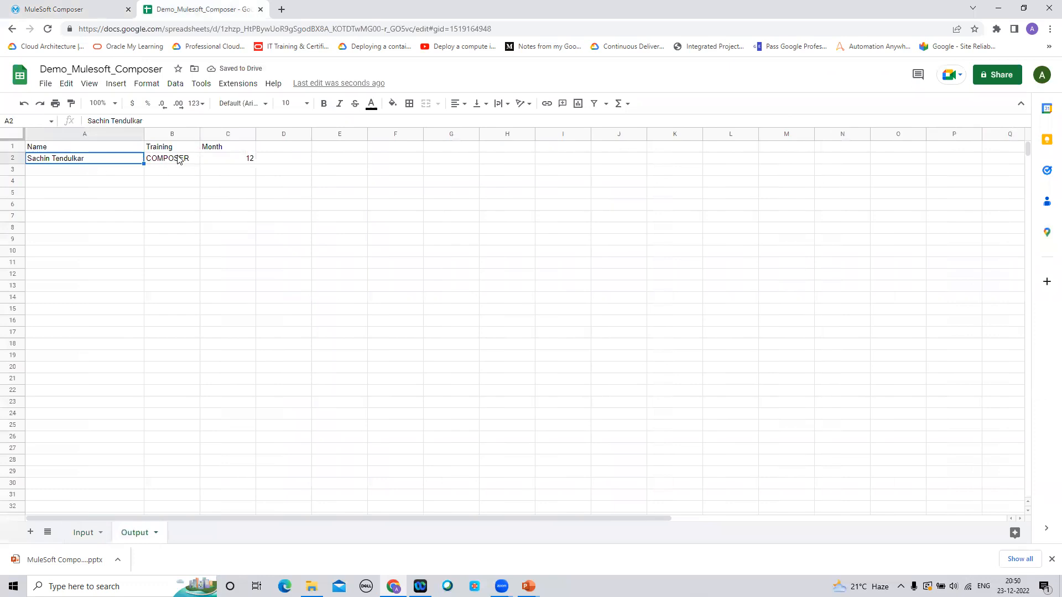
Compare the Input row with the Output row, and review the trigger and action test output in the flow
{"action": "left_click", "coordinate": [86, 532]}
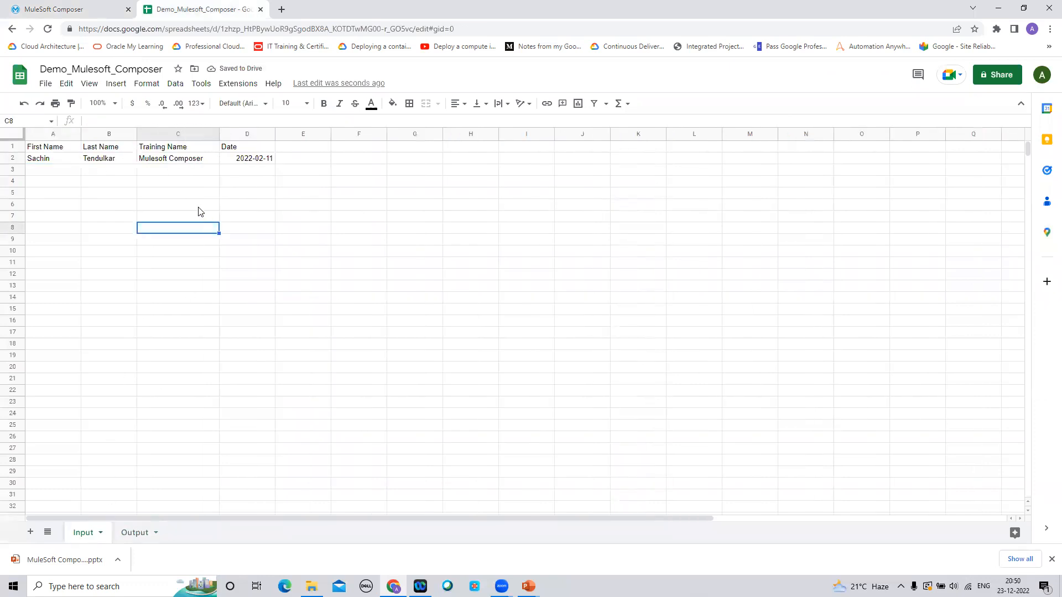
{"action": "left_click", "coordinate": [136, 532]}
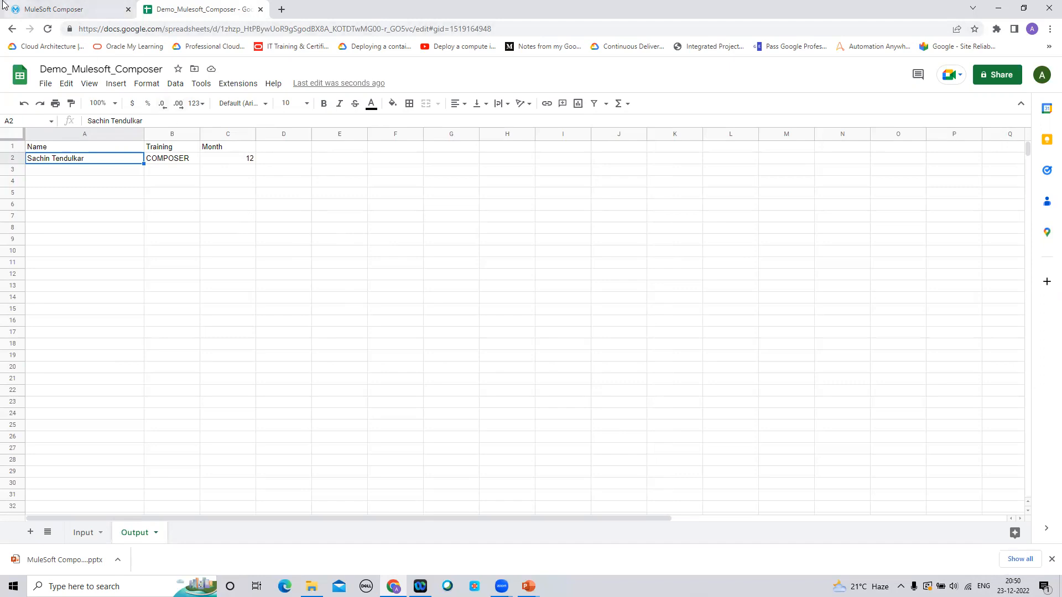
{"action": "left_click", "coordinate": [62, 10]}
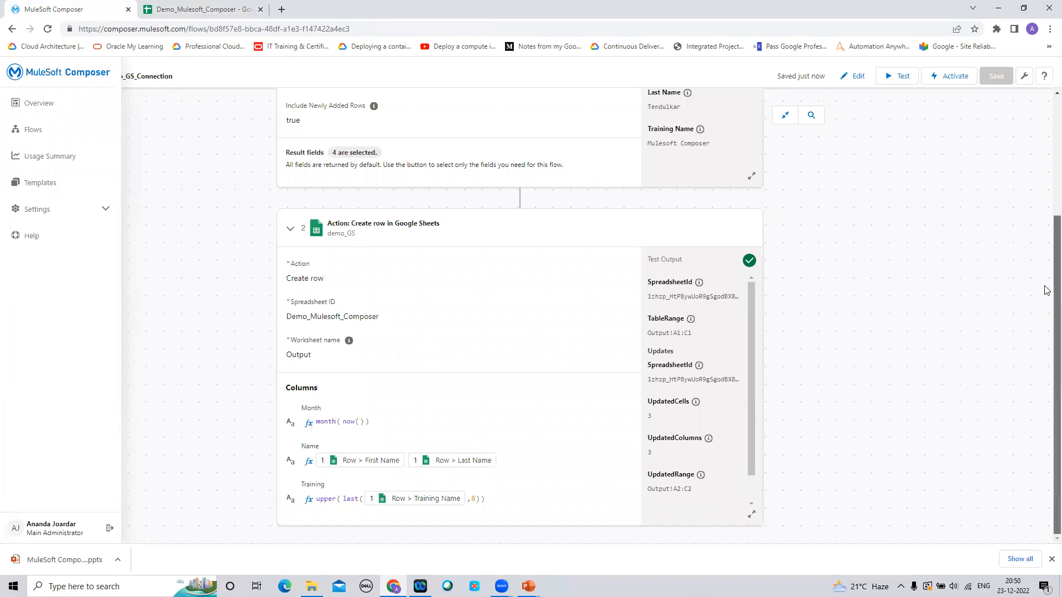
{"action": "scroll", "coordinate": [1045, 221], "scroll_direction": "up", "scroll_amount": 3}
{"action": "scroll", "coordinate": [1047, 166], "scroll_direction": "down", "scroll_amount": 3}
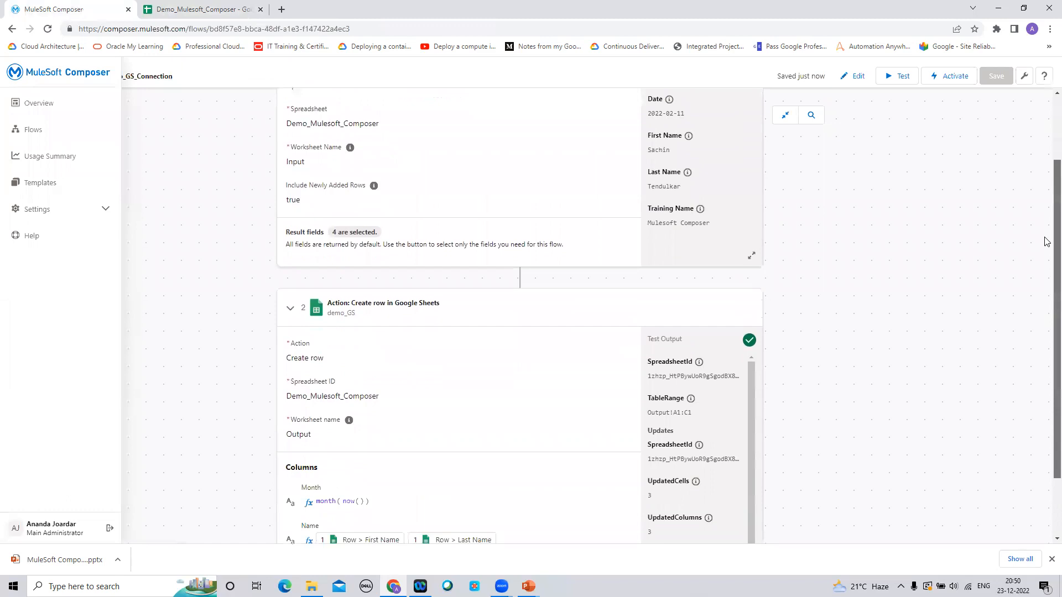